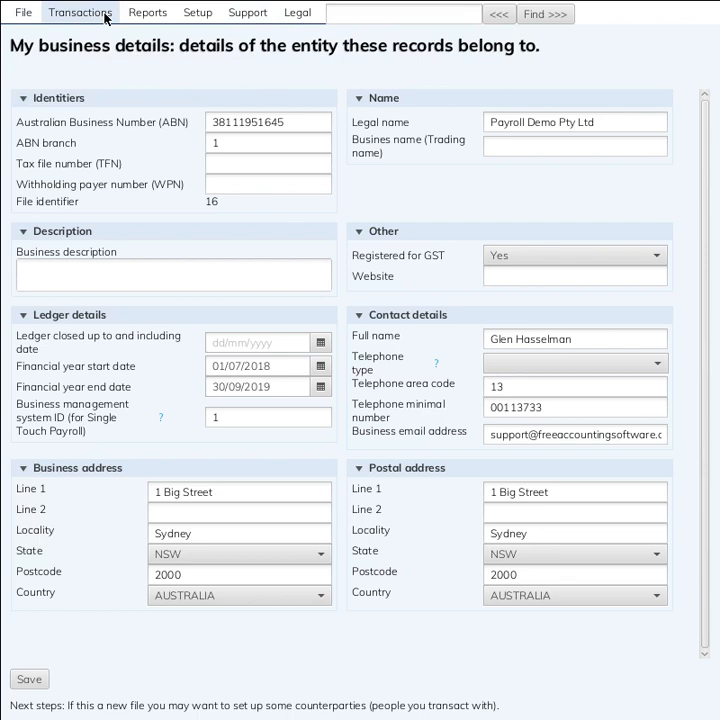
Start a new payroll batch with the description "March YTD" and the status Created.
left_click(106, 17)
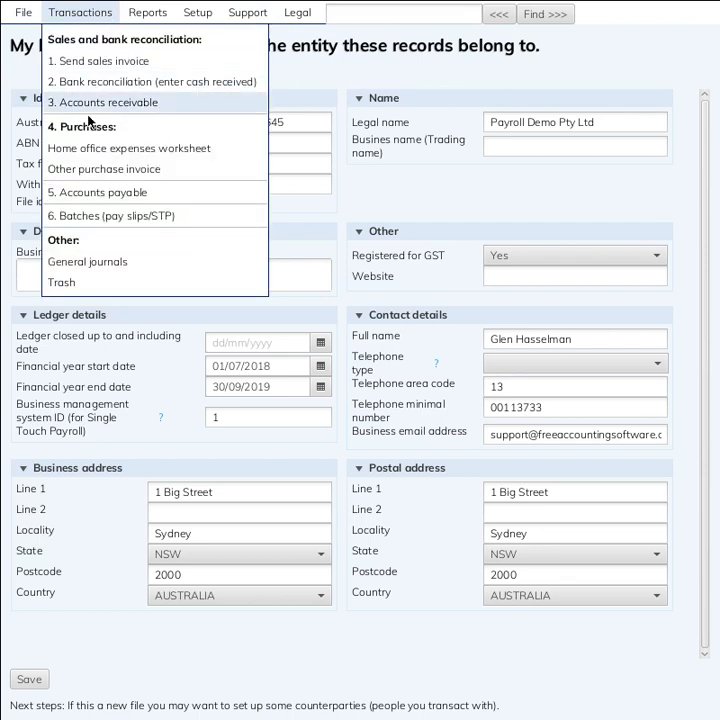
left_click(112, 224)
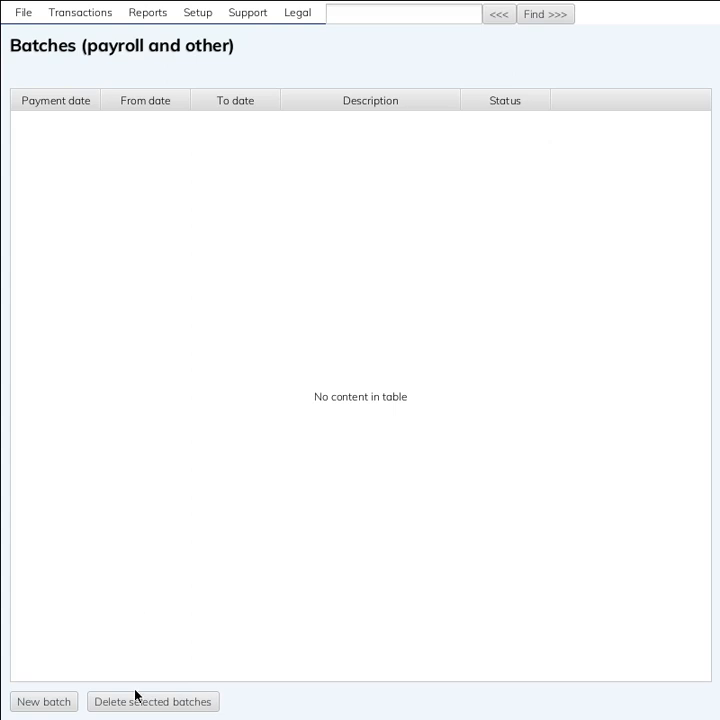
left_click(52, 707)
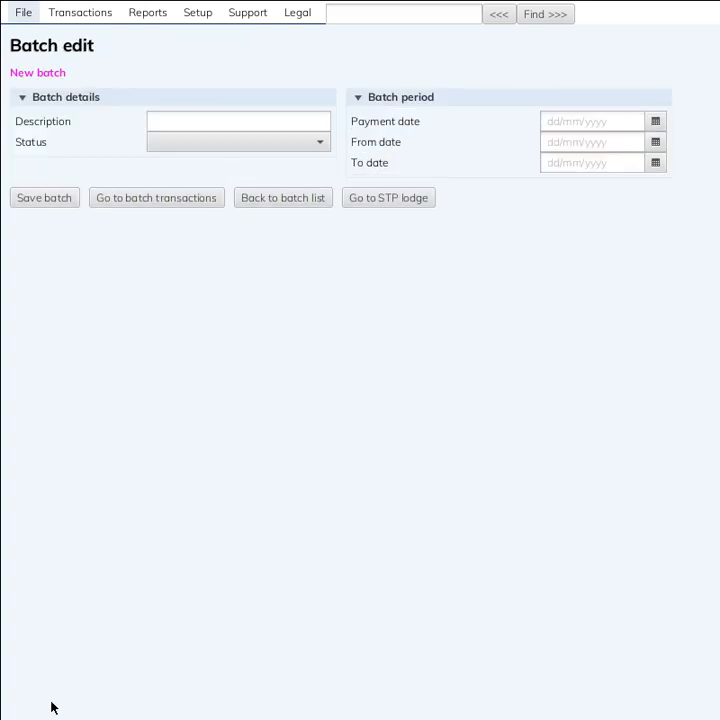
left_click(192, 118)
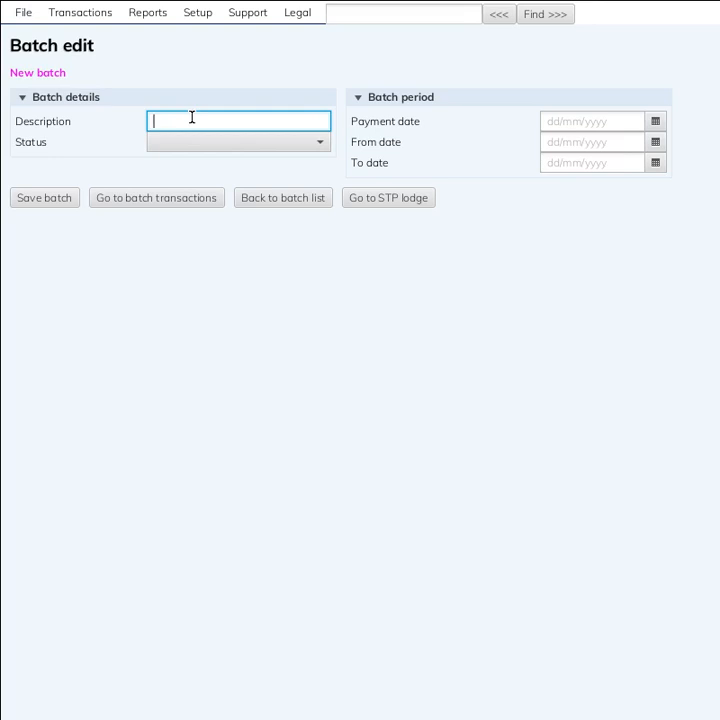
type("March 2TD")
key("Tab")
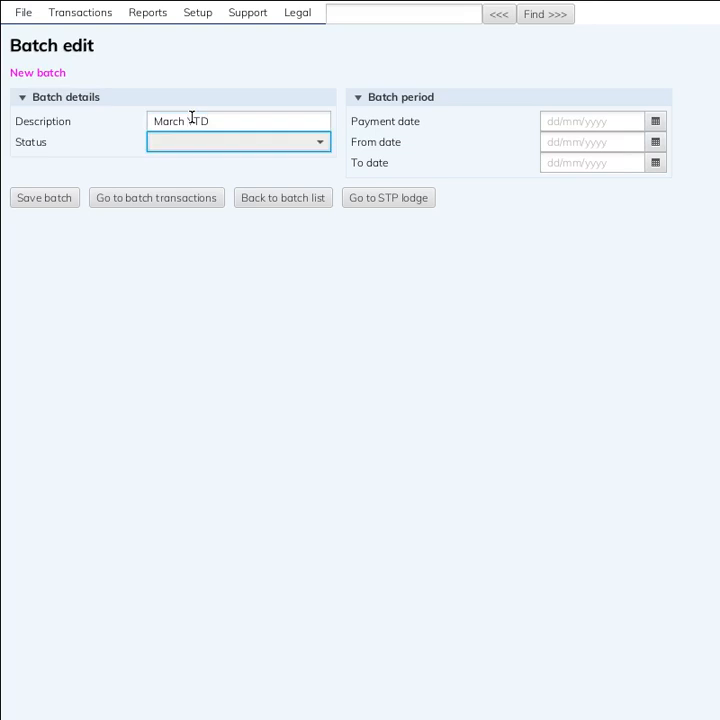
key("Down")
left_click(265, 146)
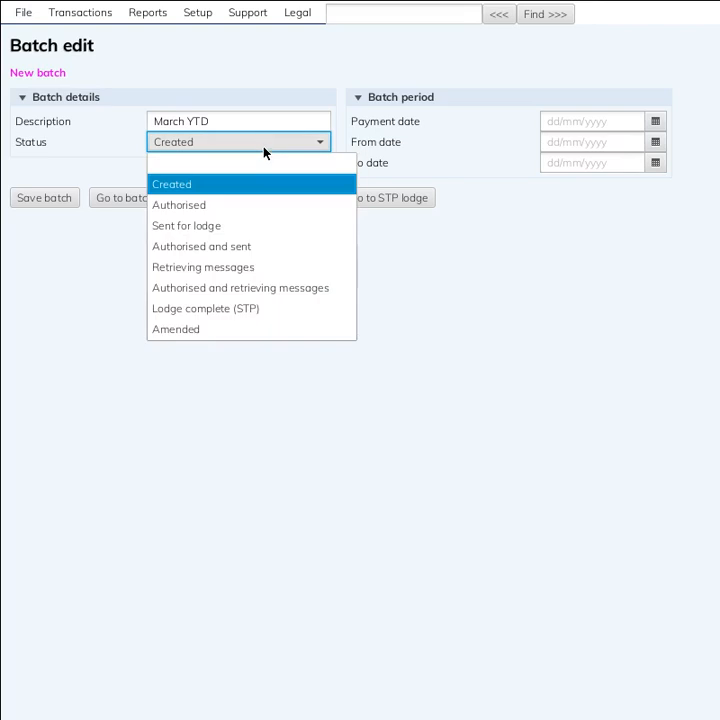
left_click(265, 147)
Set the batch's payment date to 31/03/2019 and its period from 01/07/2018 to 30/06/2019, and save the batch.
left_click(616, 120)
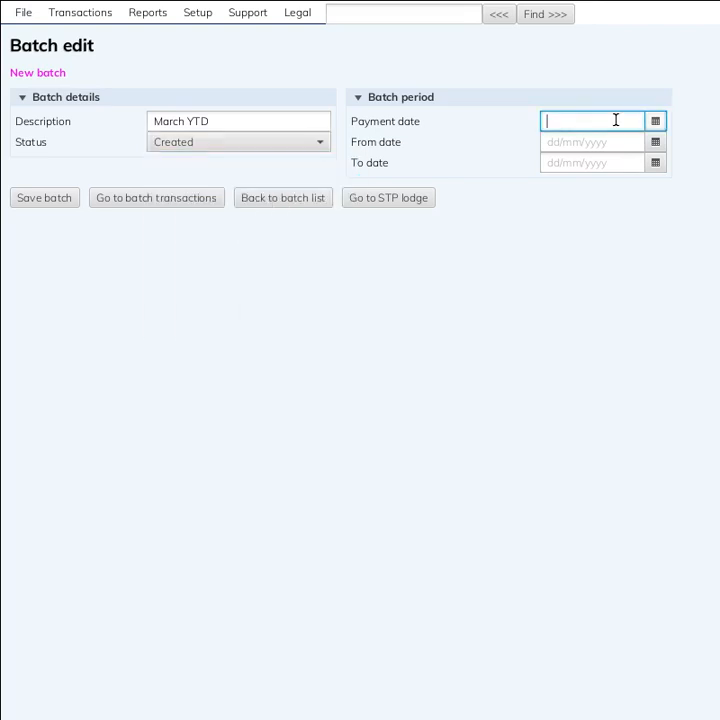
type("31/03/2019")
key("Tab")
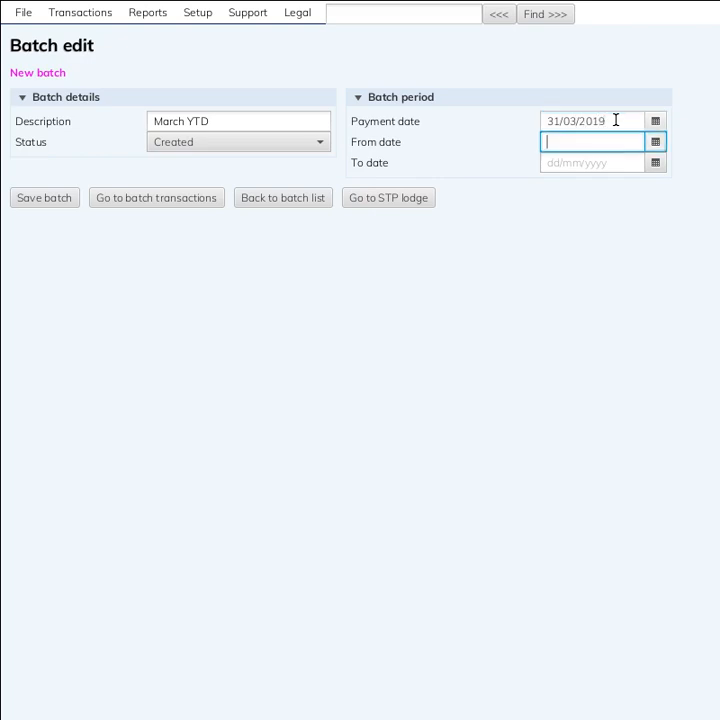
type("01/07/2018")
key("Tab")
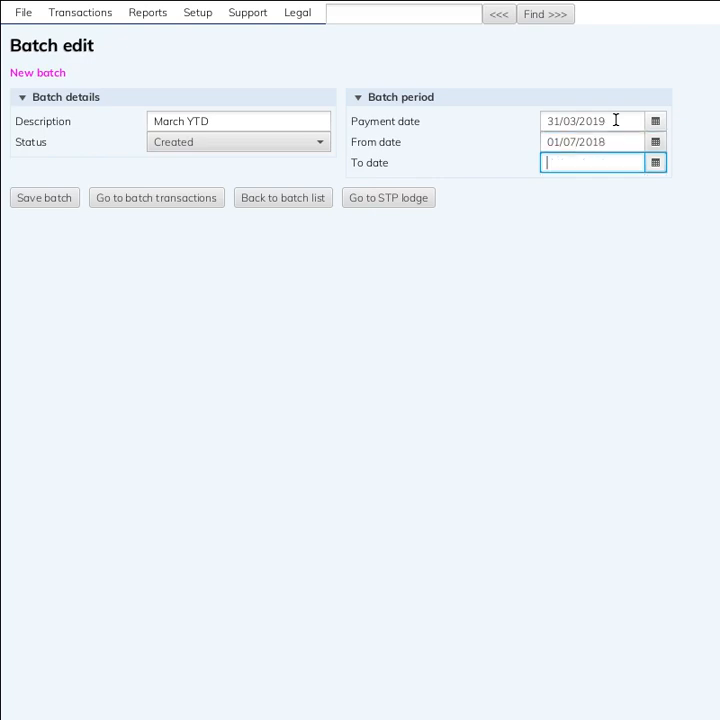
type("30/06/2019")
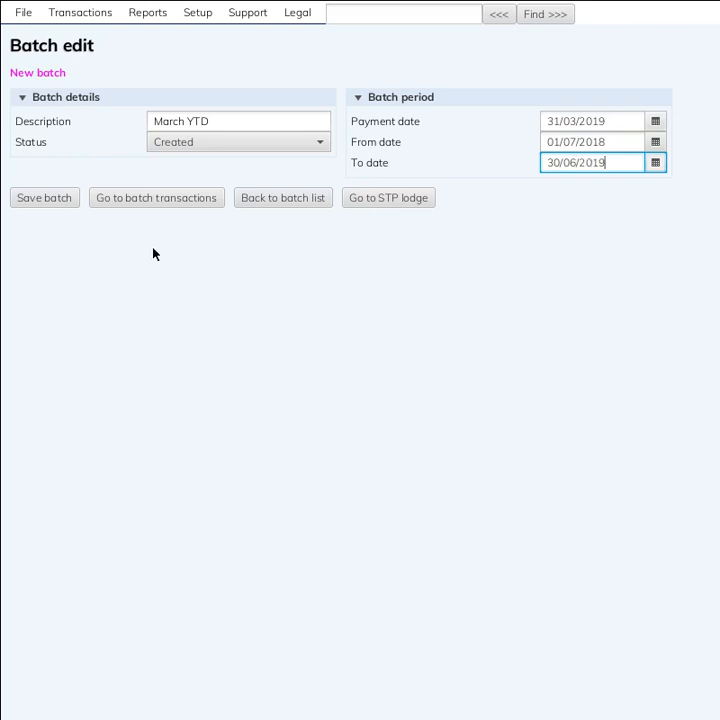
left_click(63, 207)
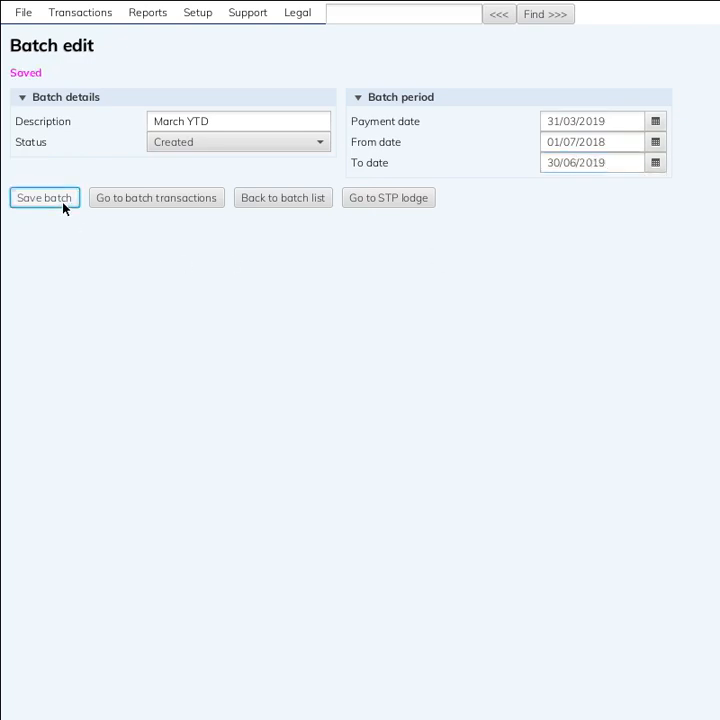
Add a pay slip to the batch's transactions and choose the employee as its counterparty.
left_click(205, 198)
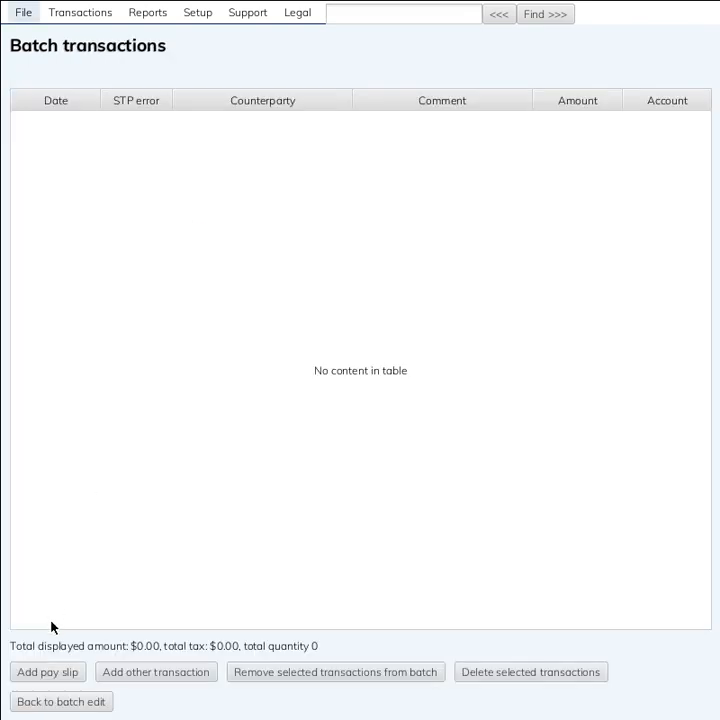
left_click(59, 673)
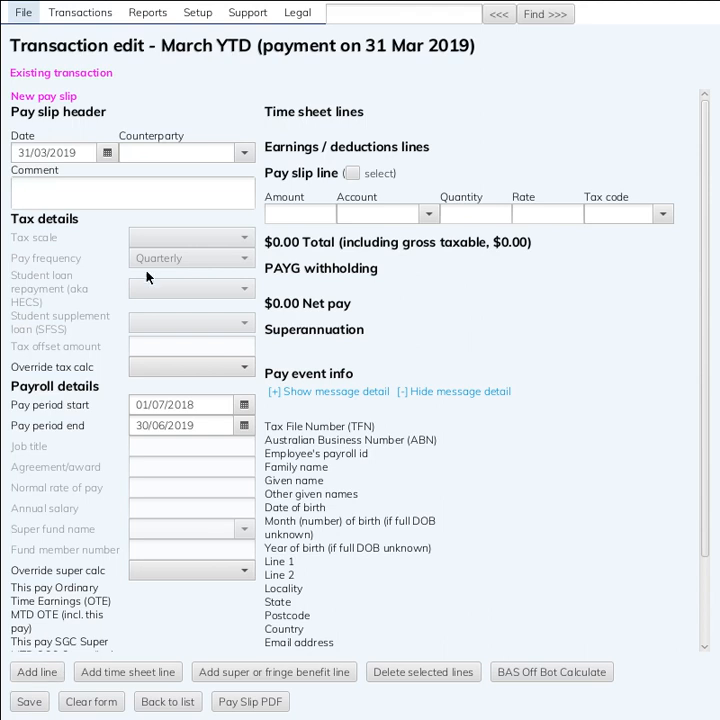
left_click(242, 153)
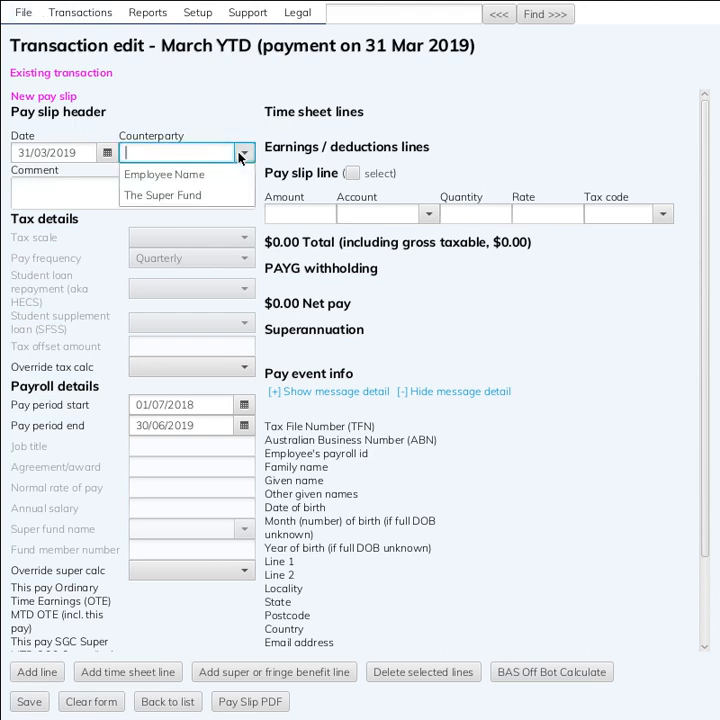
left_click(229, 176)
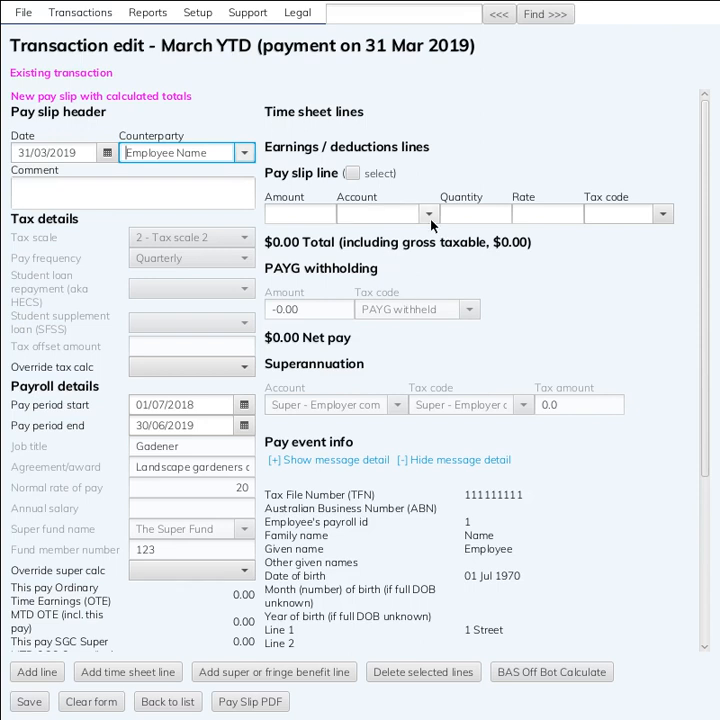
Fill in the pay slip line with the Normal time account, an empty rate and an amount of 30000.
left_click(405, 215)
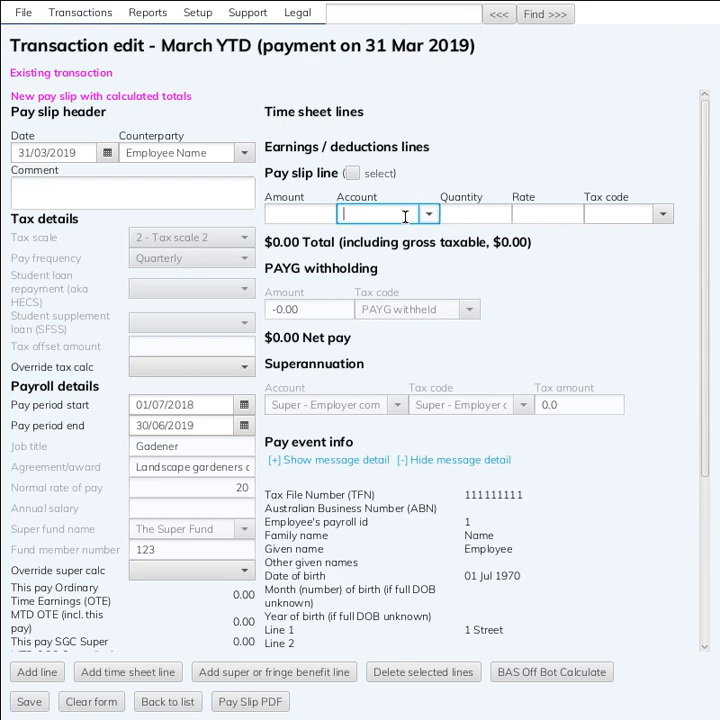
type("nor")
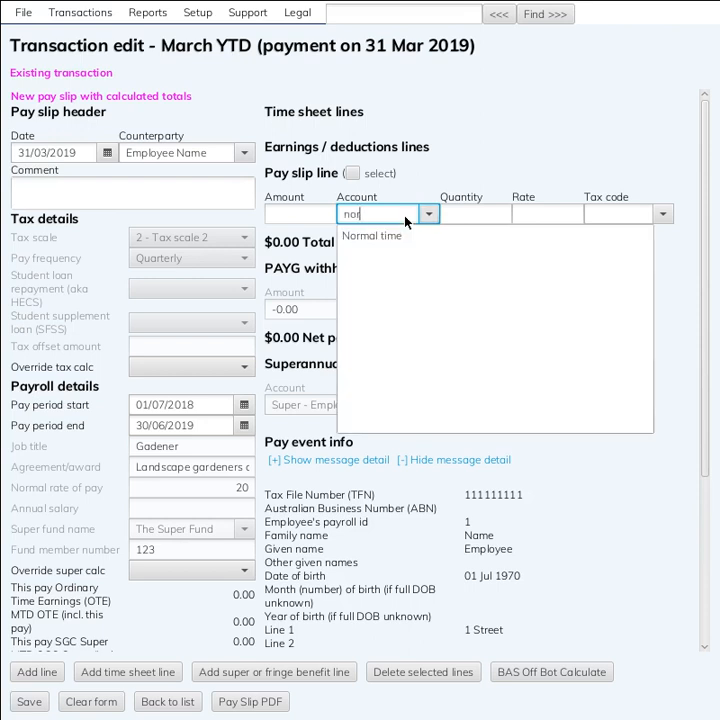
left_click(395, 237)
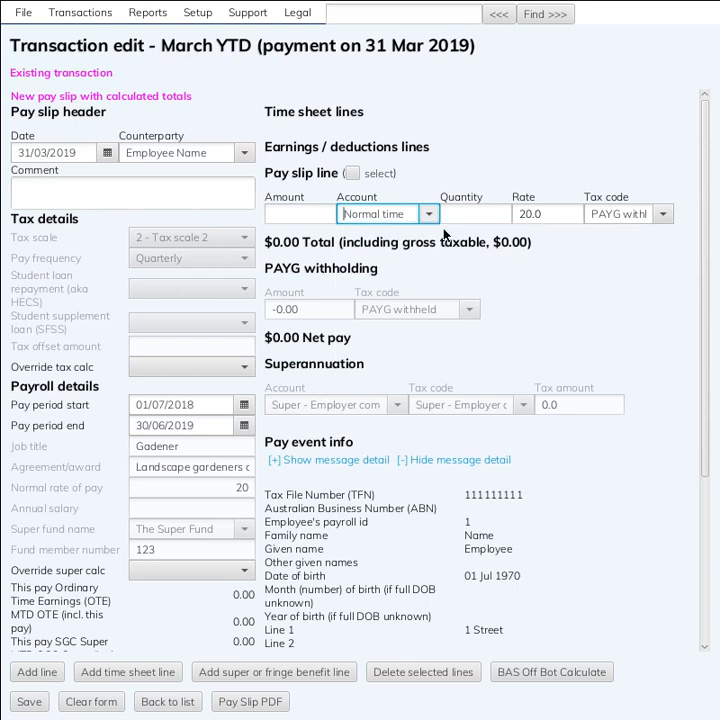
left_click(470, 215)
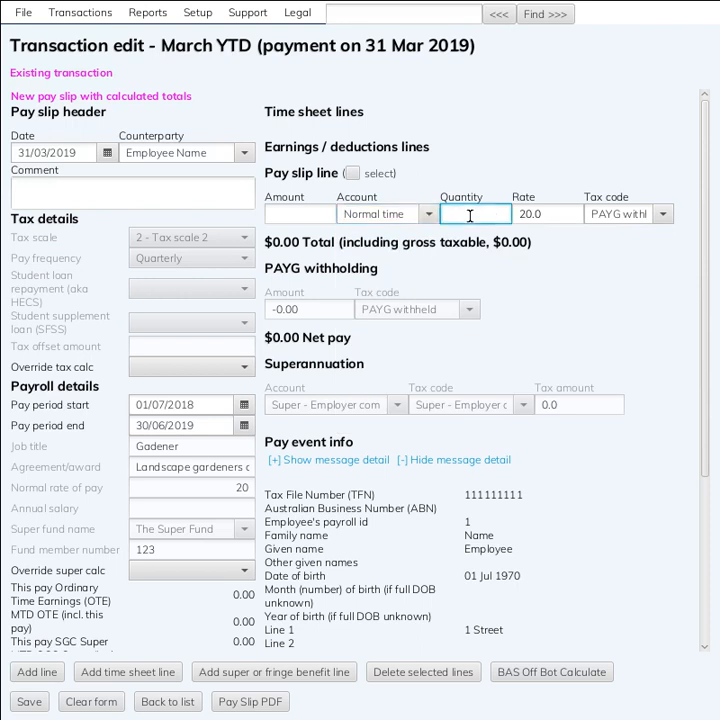
left_click(573, 214)
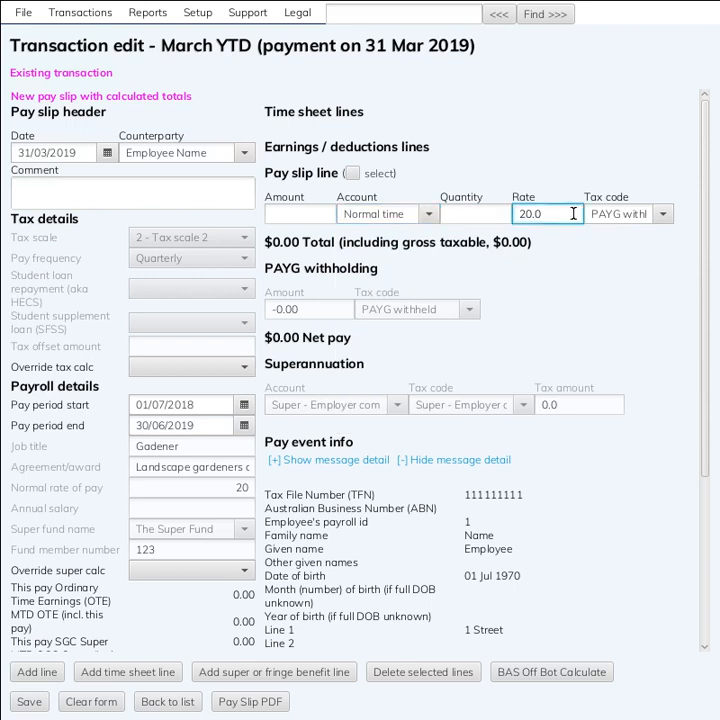
left_click_drag(573, 214, 406, 210)
key("Delete")
left_click(302, 211)
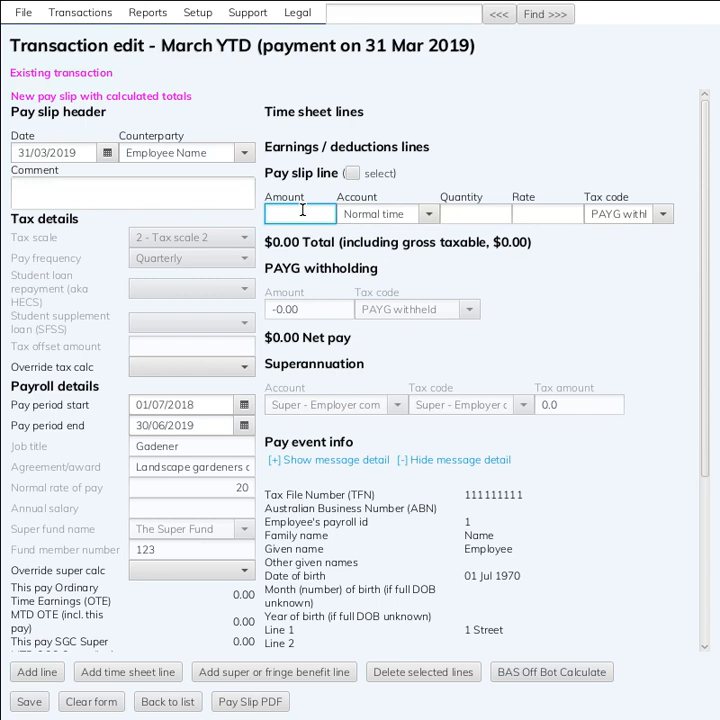
type("30000")
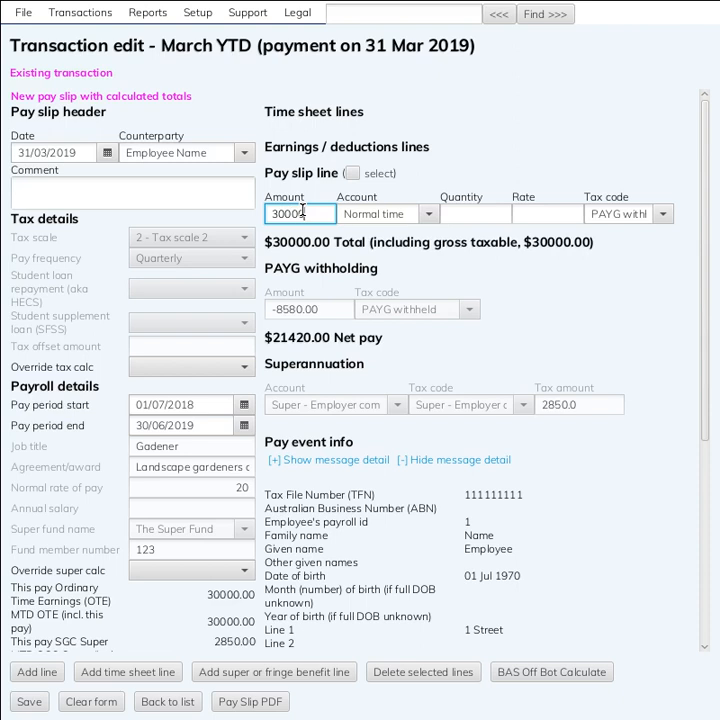
Review the pay slip's pay event info, including the year to date gross, tax withheld and superannuation amounts.
scroll(390, 313, "down", 3)
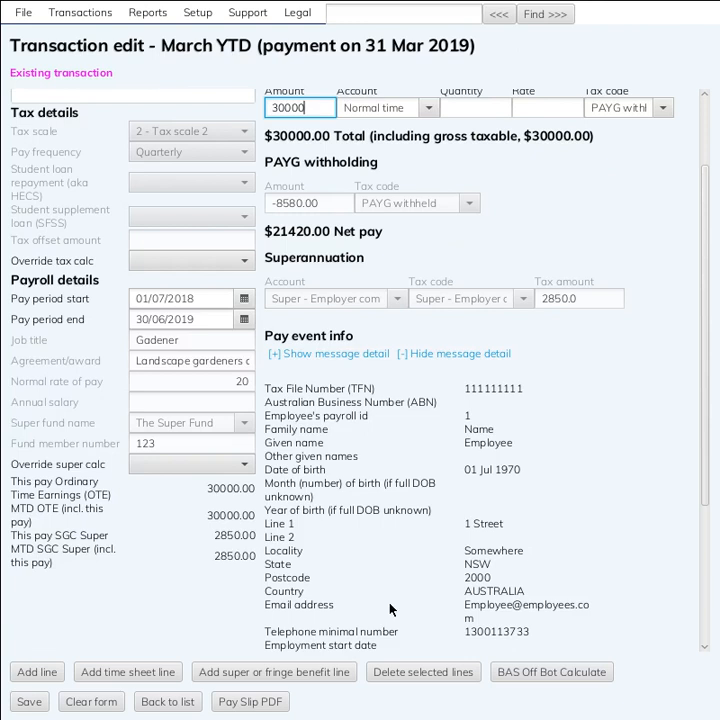
scroll(490, 628, "down", 1)
scroll(540, 632, "down", 2)
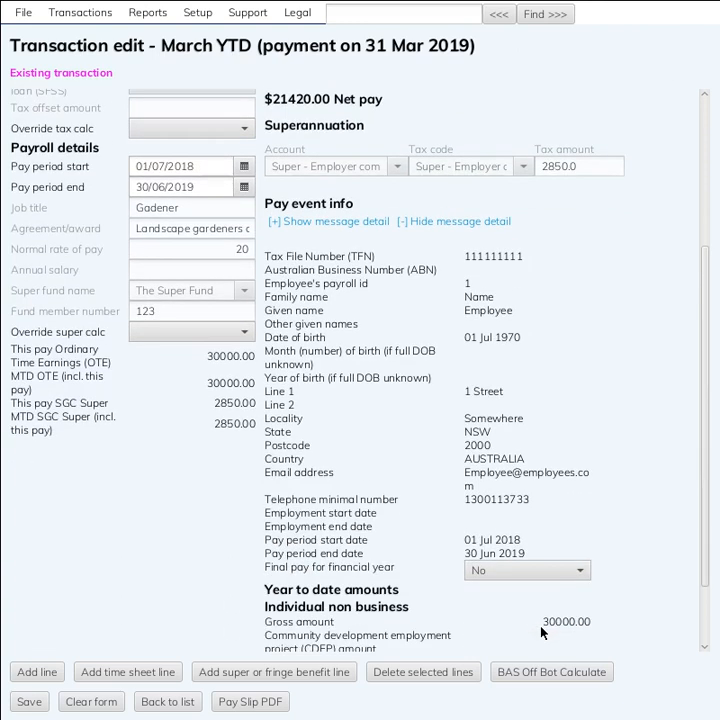
scroll(540, 632, "down", 2)
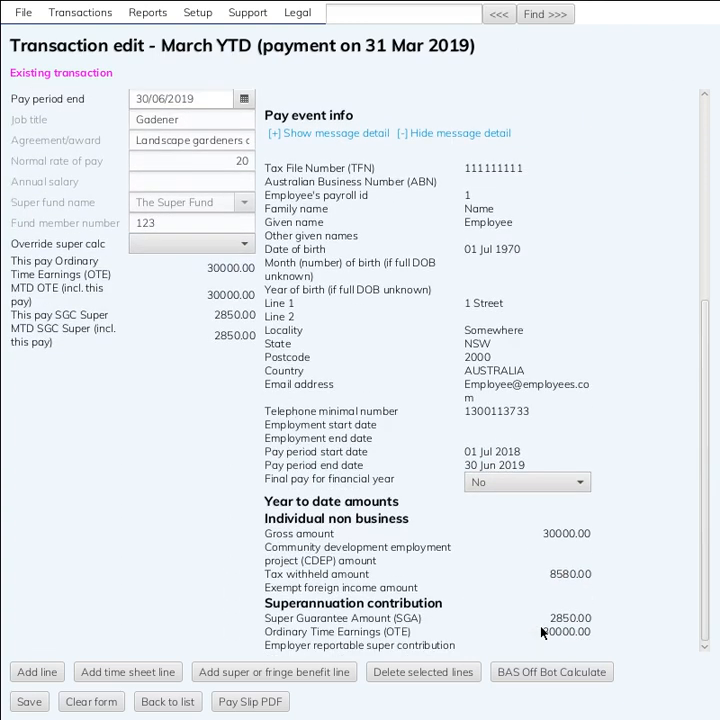
scroll(535, 501, "up", 2)
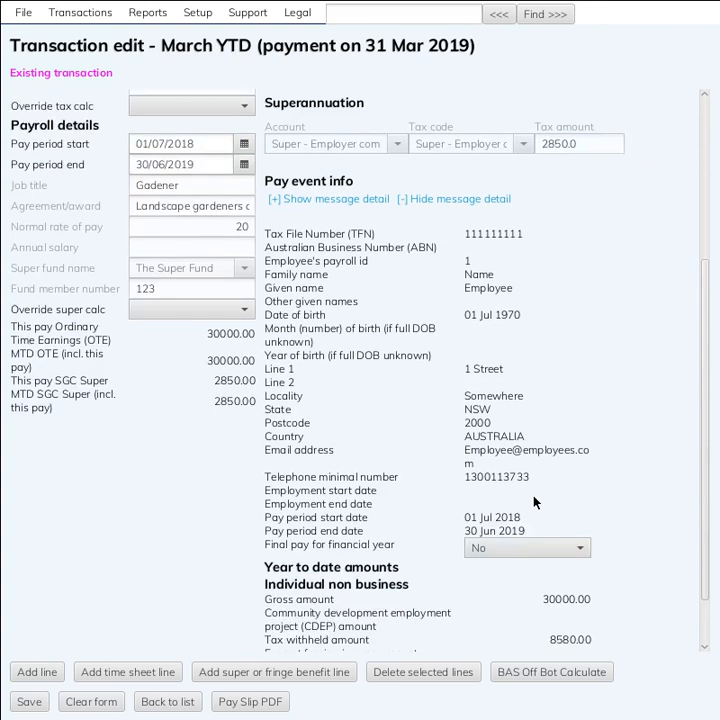
scroll(535, 501, "up", 6)
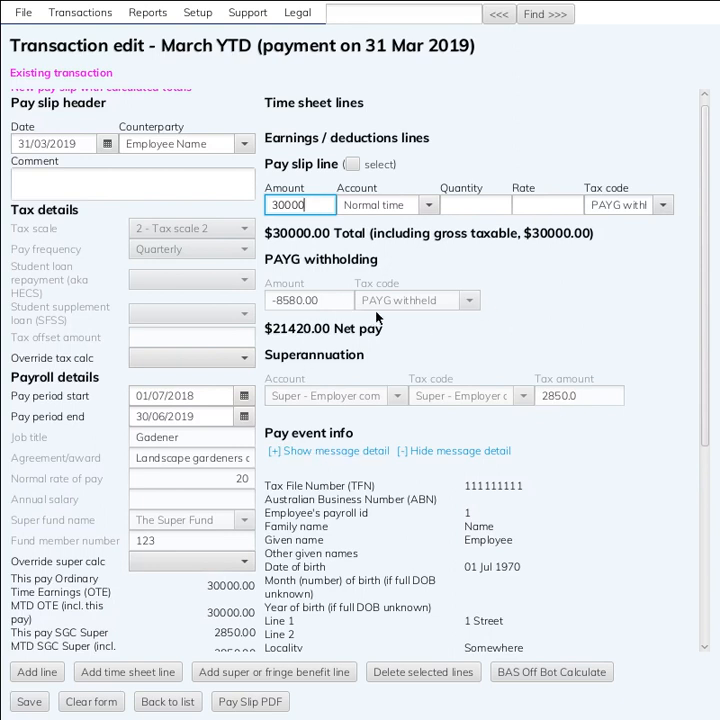
Override the tax calculation and set the PAYG withholding amount to -4000.
left_click(222, 360)
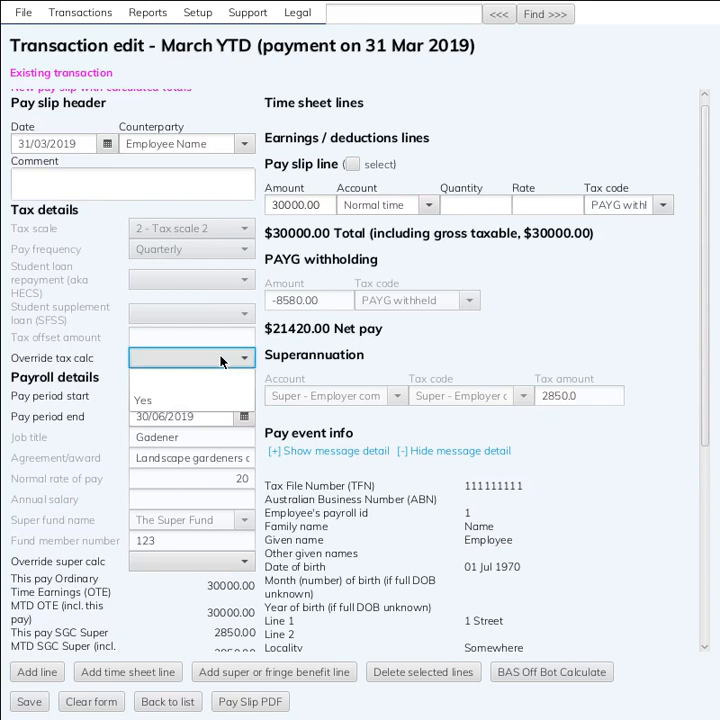
left_click(188, 403)
left_click_drag(281, 304, 386, 302)
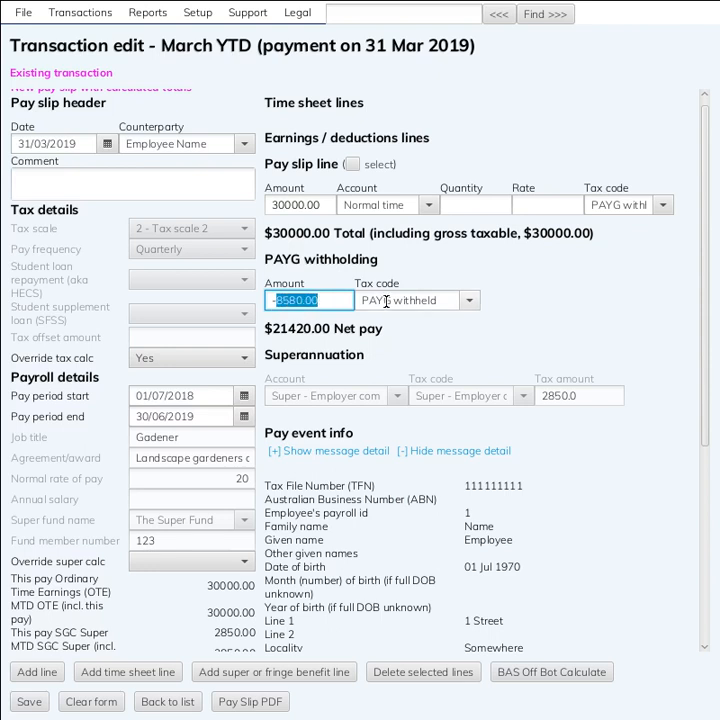
type("40")
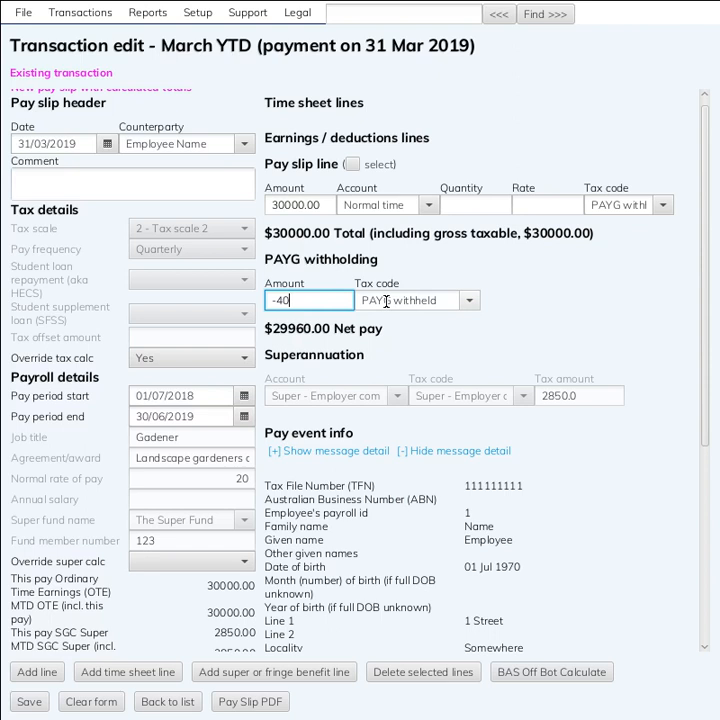
type("00")
key("Tab")
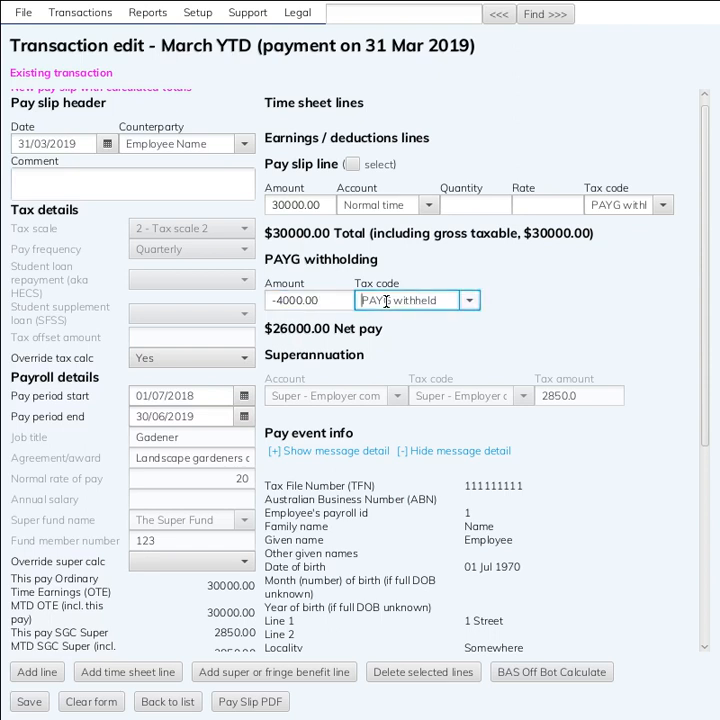
Override the super calculation and set the pay slip's superannuation tax amount to 2700.
scroll(282, 345, "down", 1)
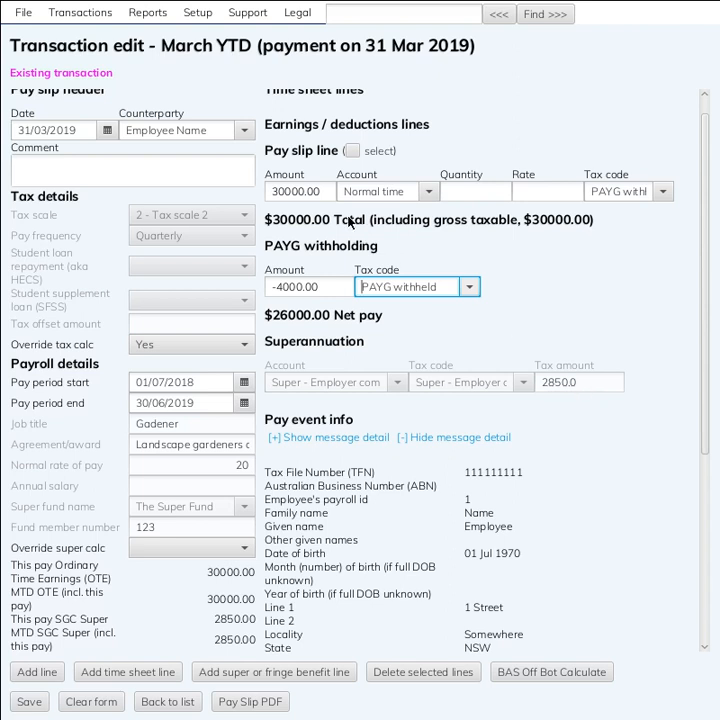
left_click(168, 549)
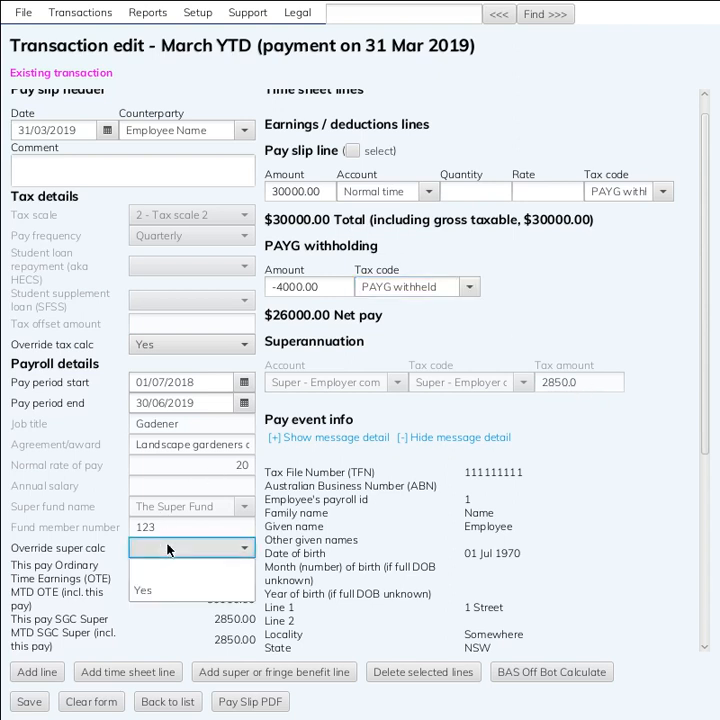
left_click(172, 590)
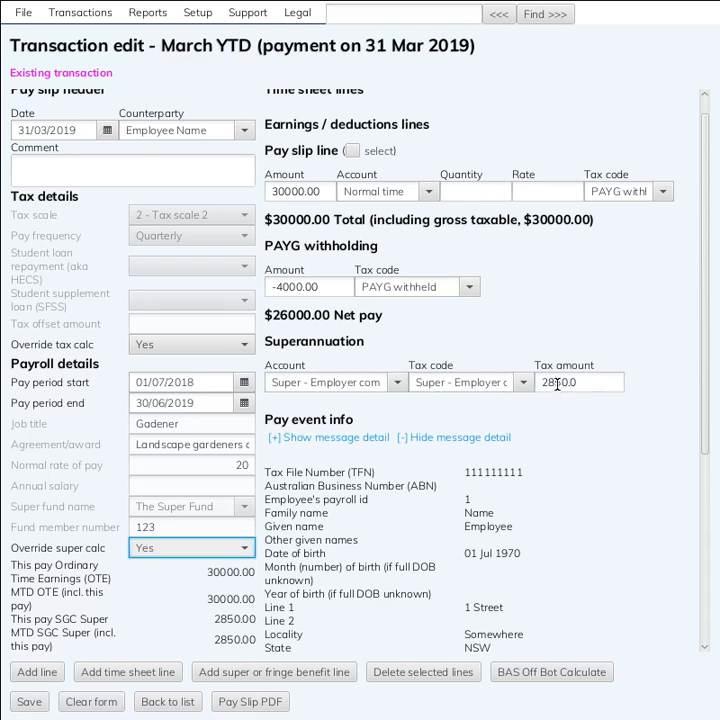
left_click_drag(549, 383, 563, 385)
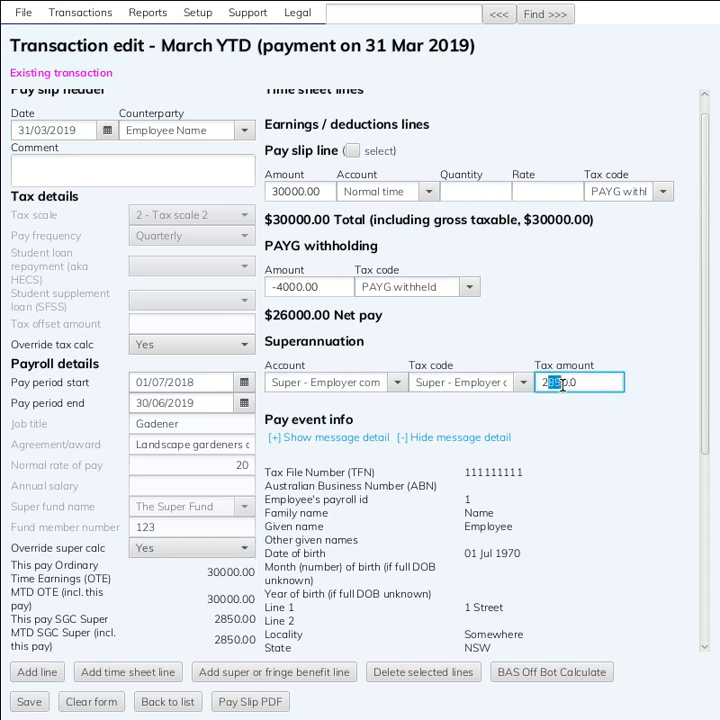
type("70")
key("Tab")
Check the pay slip's year to date amounts, save it and return to the batch's transaction list.
scroll(525, 486, "down", 6)
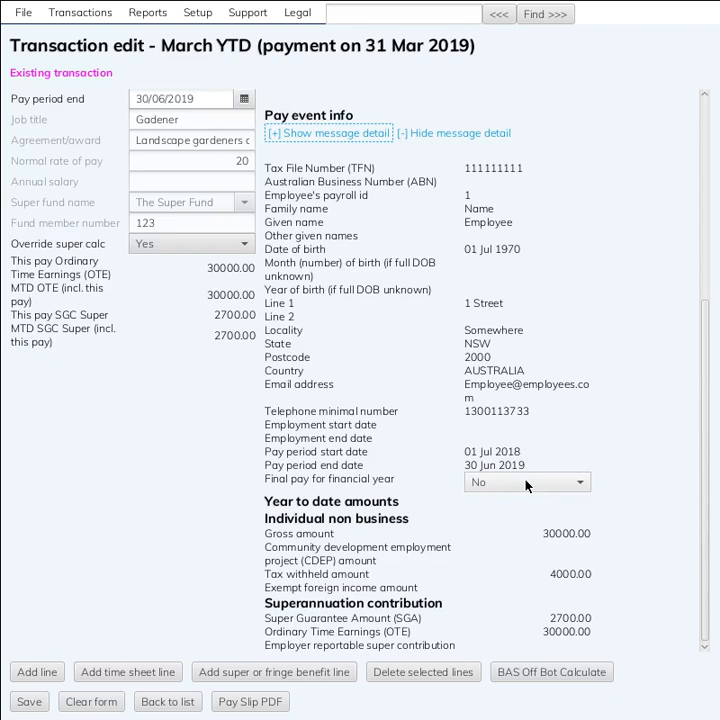
left_click(19, 709)
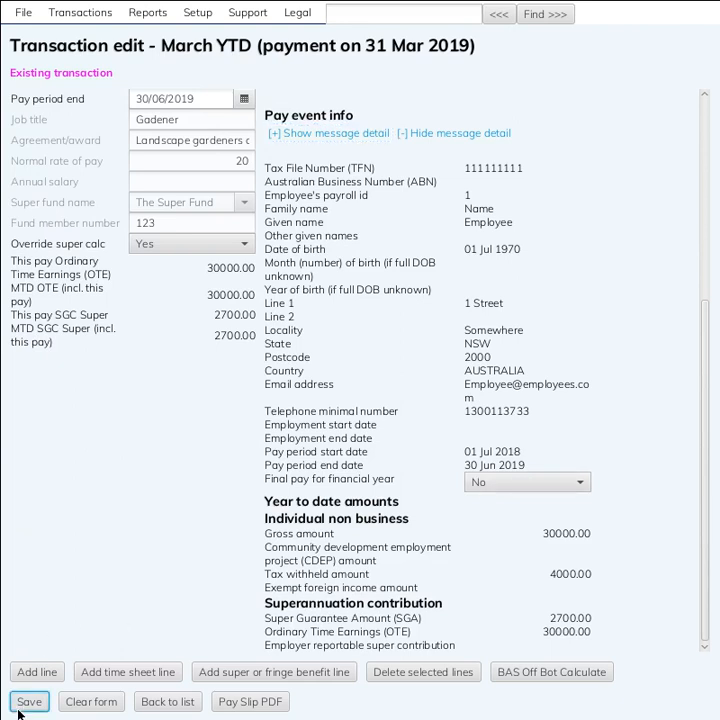
scroll(154, 421, "up", 5)
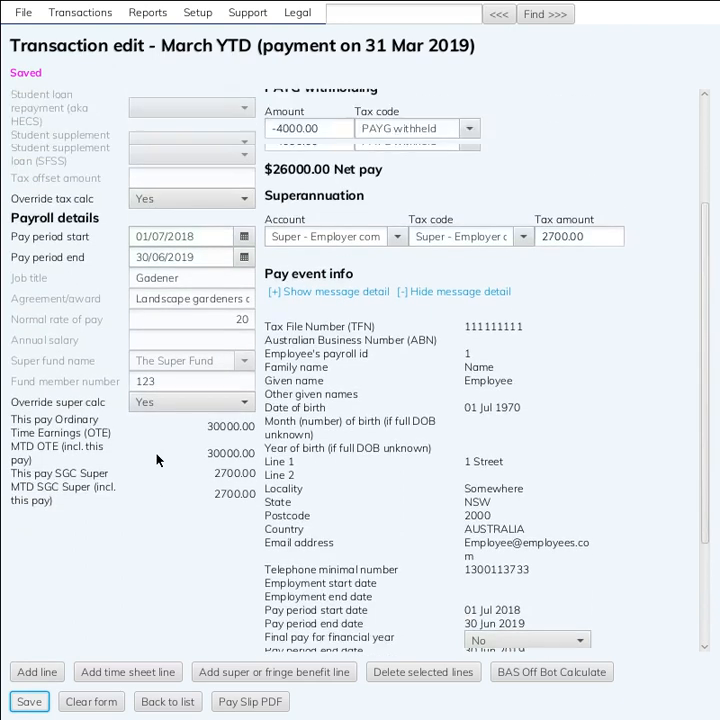
scroll(157, 459, "up", 4)
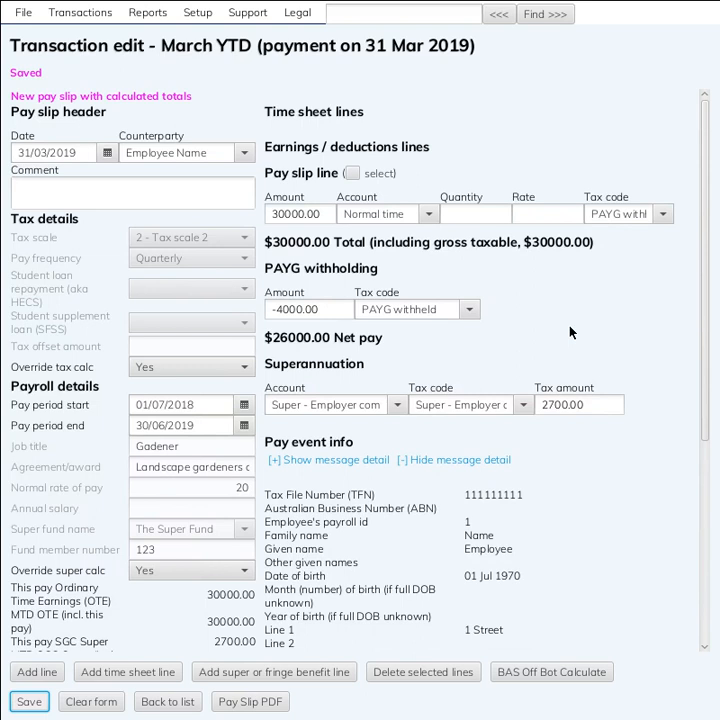
left_click(151, 710)
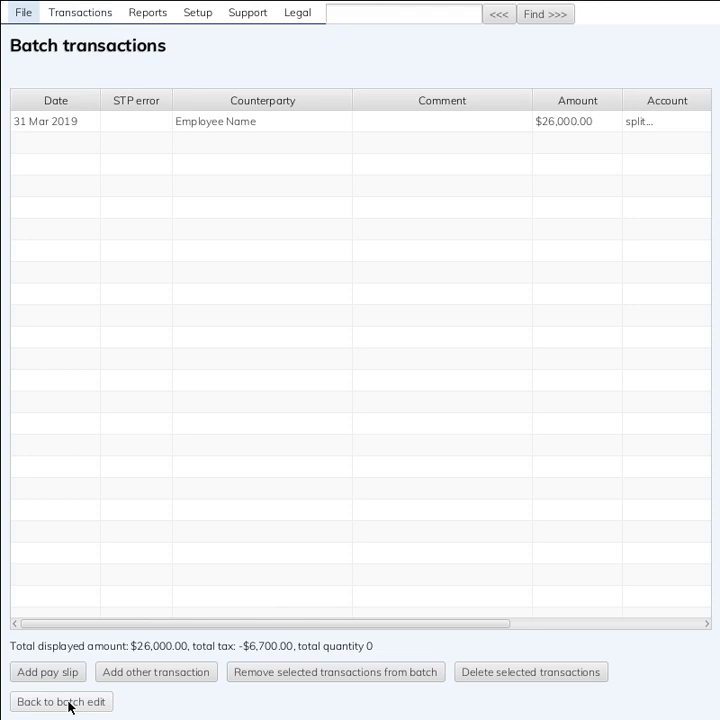
Go to the list of payroll batches and start a new batch.
mouse_move(87, 18)
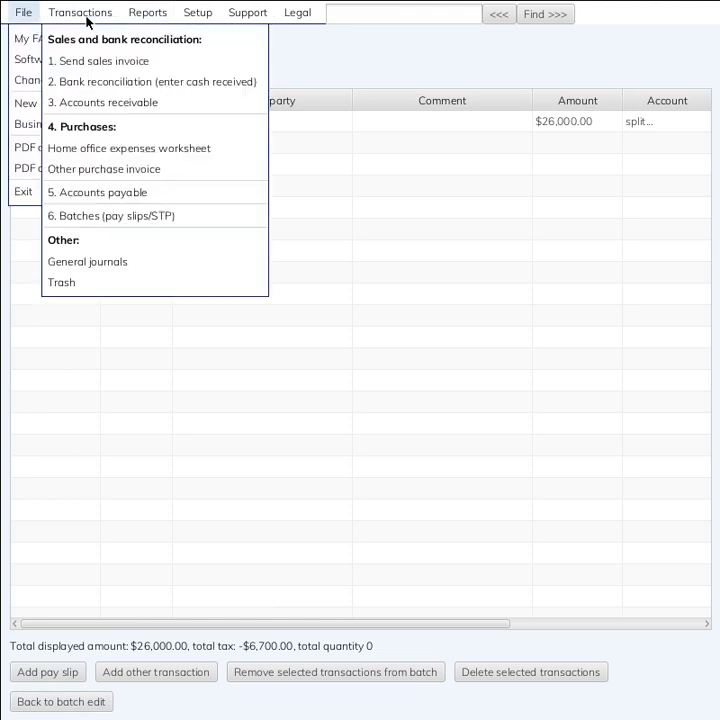
left_click(91, 218)
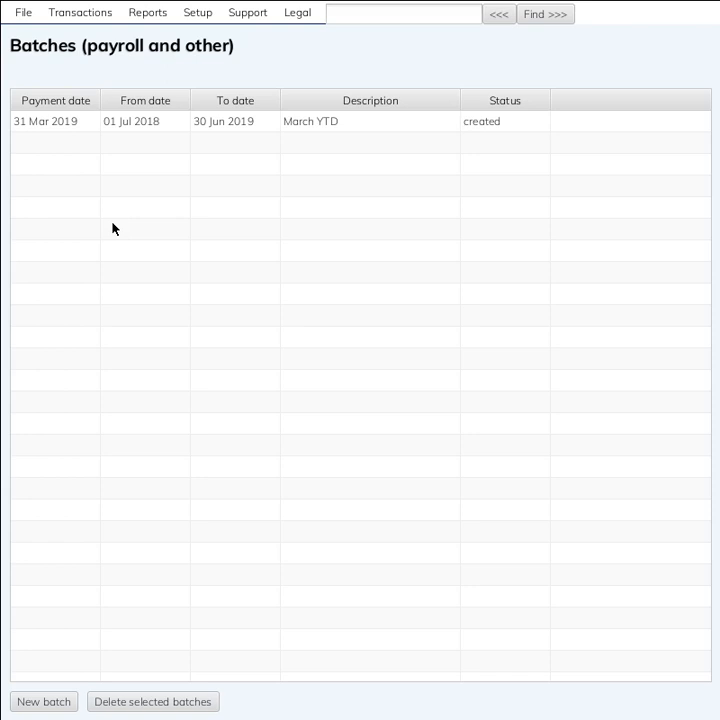
left_click(163, 126)
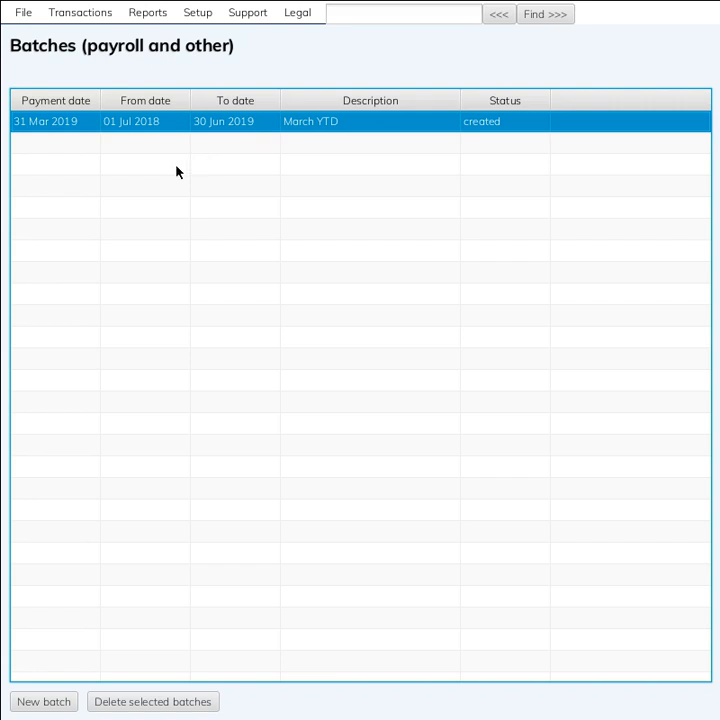
left_click(44, 703)
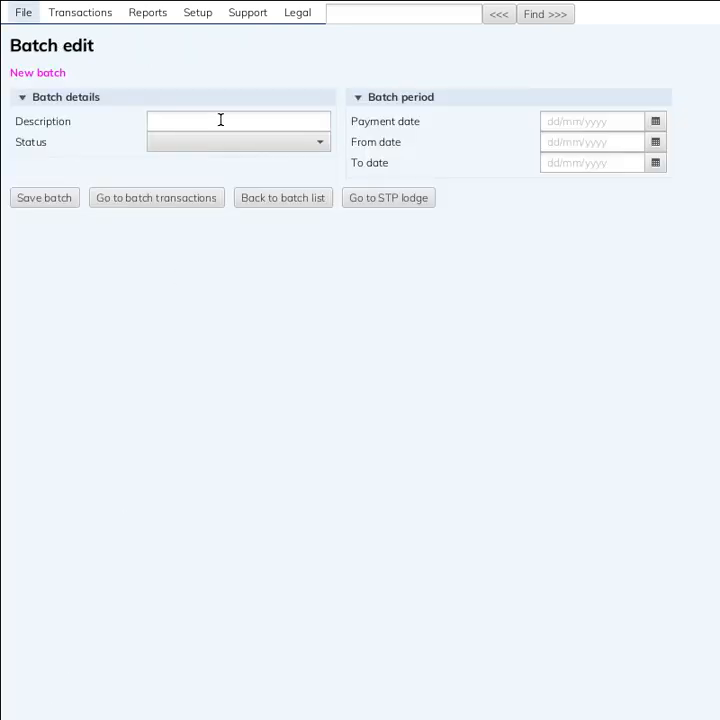
left_click(220, 120)
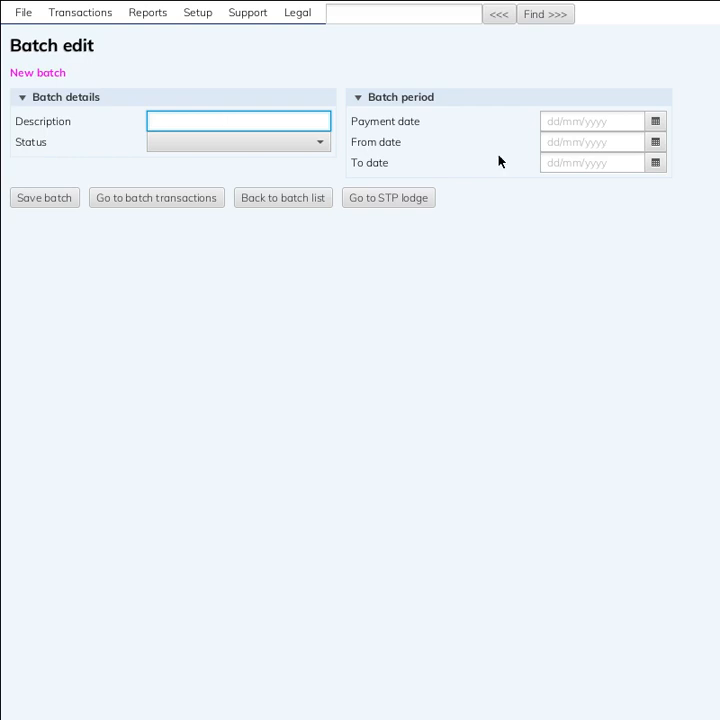
Set the new batch's payment date to 04/04/2019 and its period from 25/03/2019 to 31/03/2019.
left_click(656, 121)
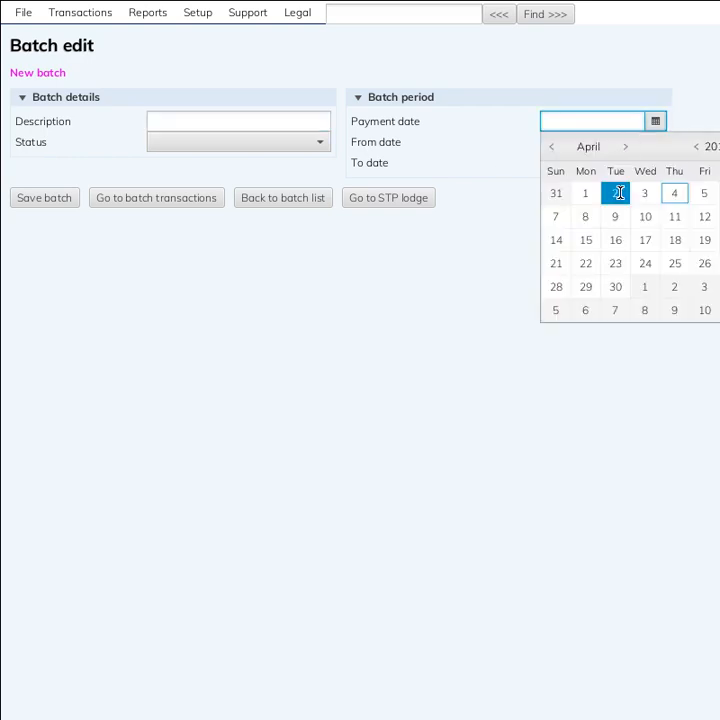
left_click(674, 193)
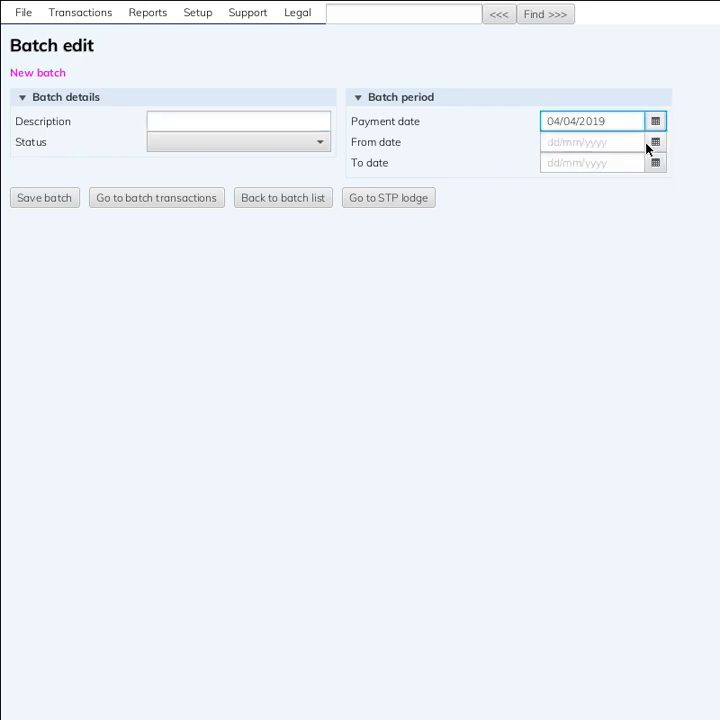
left_click(656, 142)
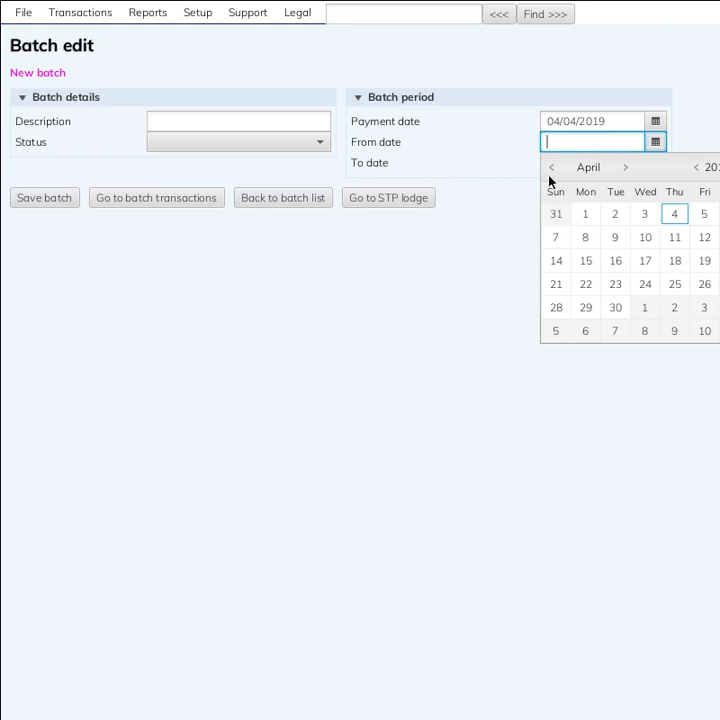
left_click(551, 167)
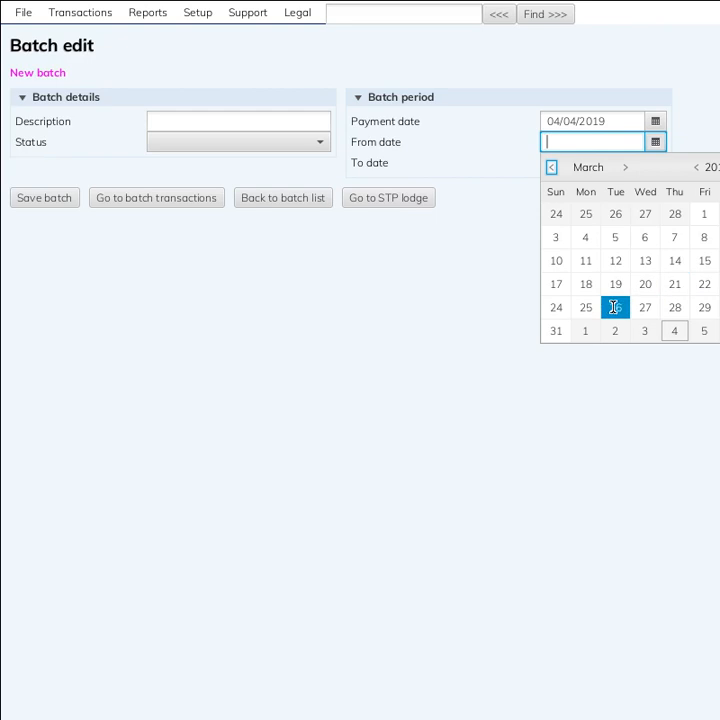
left_click(595, 308)
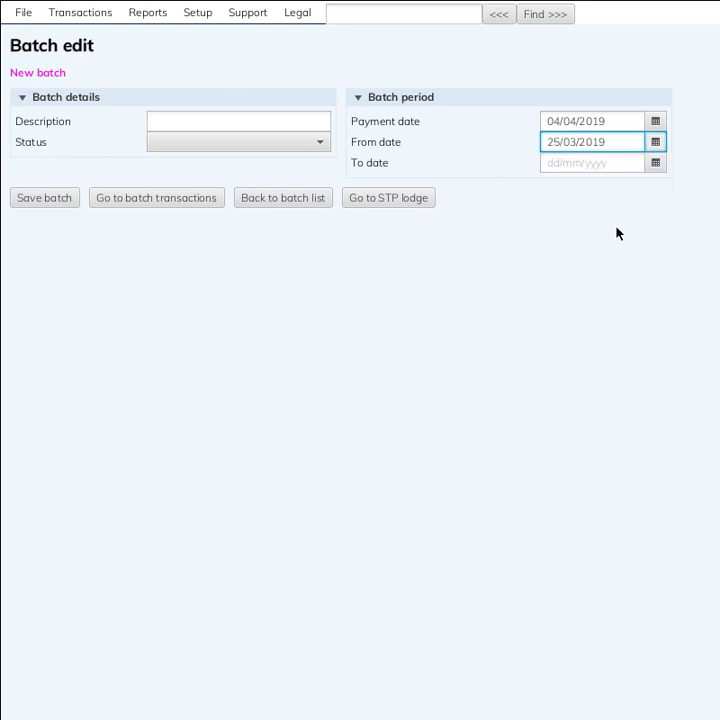
left_click(656, 163)
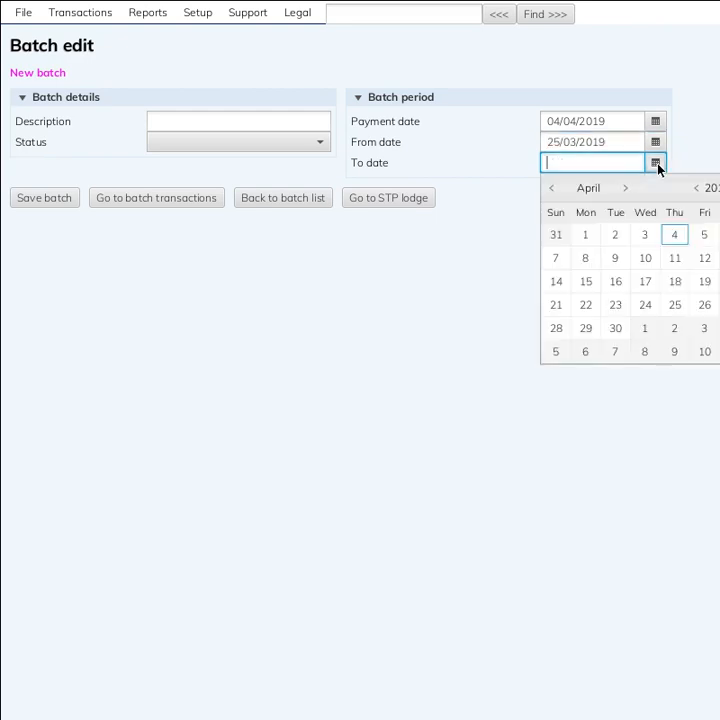
left_click(558, 240)
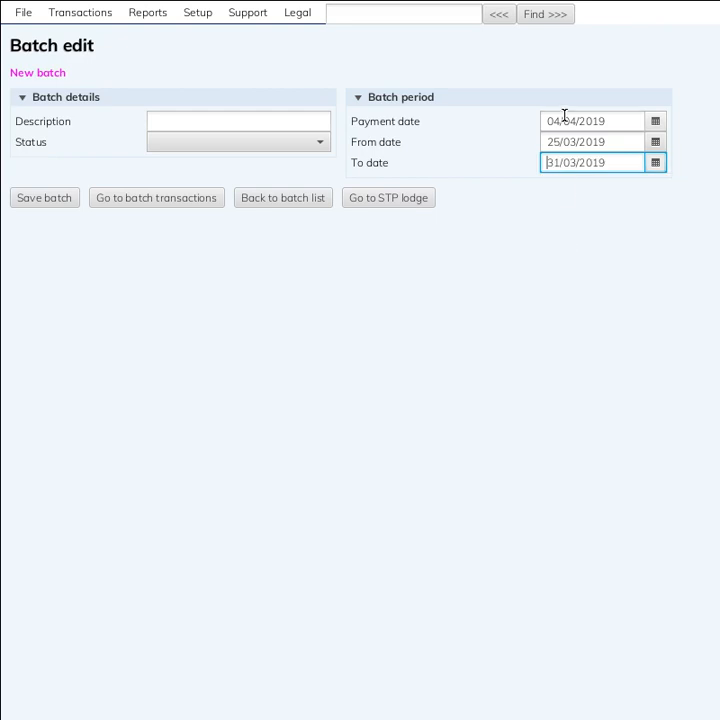
Enter "Week ended 31 March" as the new batch's description.
left_click(305, 122)
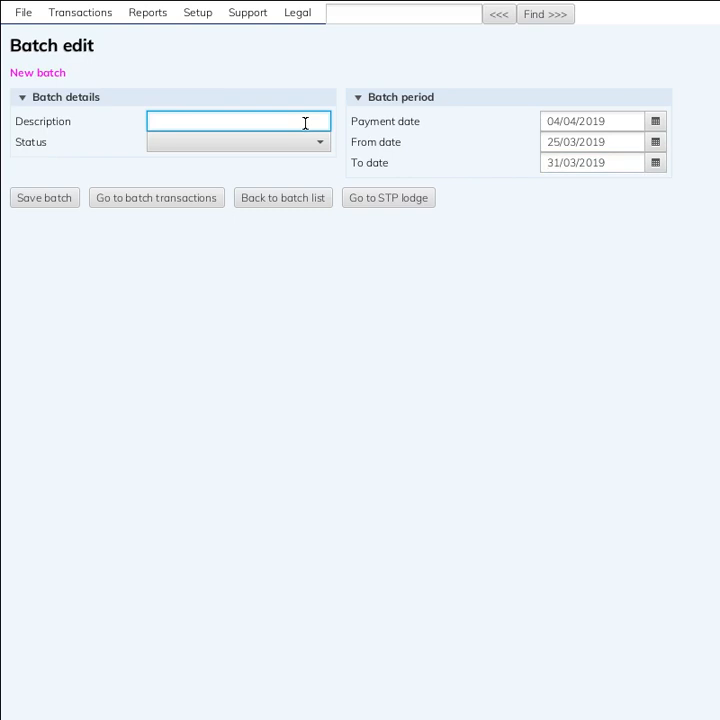
type("Pay ")
type("from 25 M")
type("ar")
key("BackSpace")
key("BackSpace")
key("BackSpace")
key("BackSpace")
key("BackSpace")
key("BackSpace")
key("BackSpace")
key("BackSpace")
key("BackSpace")
key("BackSpace")
key("BackSpace")
key("BackSpace")
type("ended")
key("Home")
key("ctrl+shift+Right")
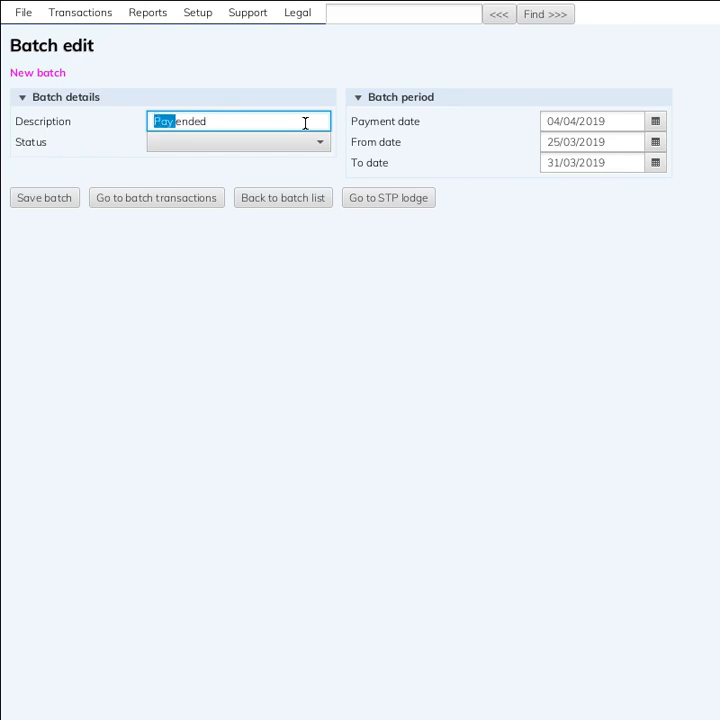
type("Week")
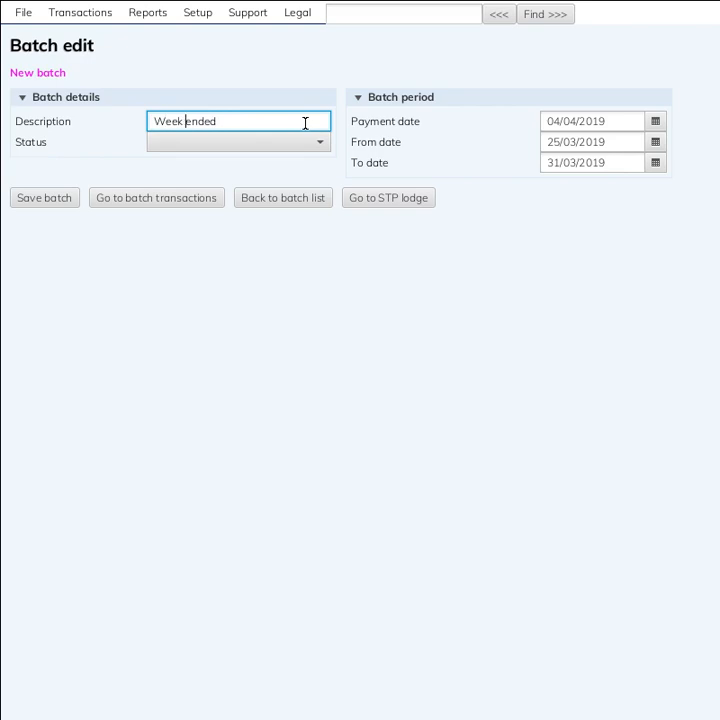
key("End")
key("BackSpace")
type("31 March")
Set the batch status to Created and save the batch.
left_click(291, 146)
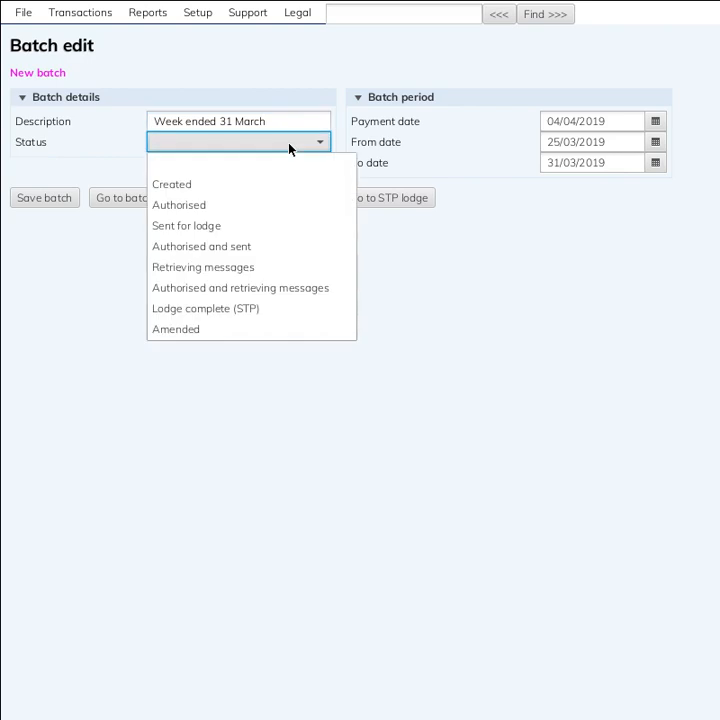
left_click(276, 183)
left_click(59, 200)
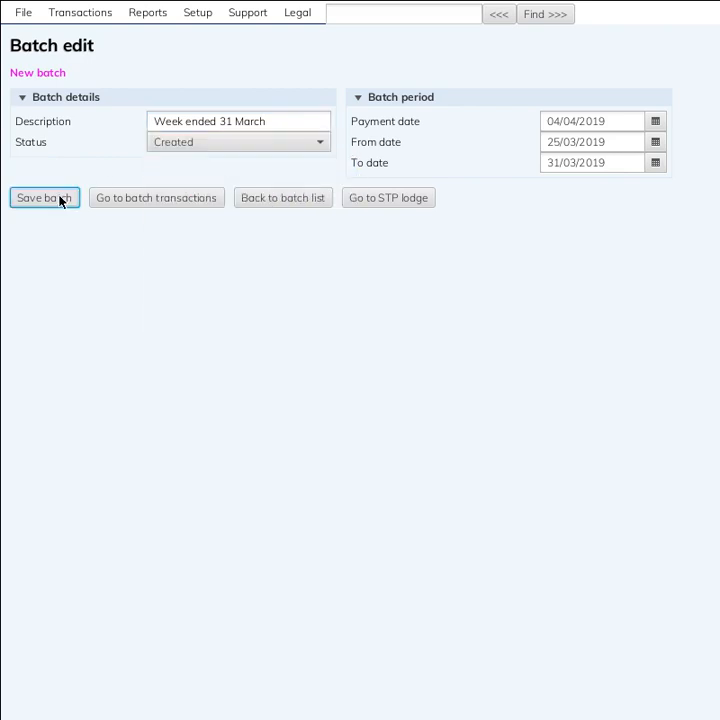
Add a pay slip to the new batch's transactions and choose the employee as its counterparty.
left_click(146, 198)
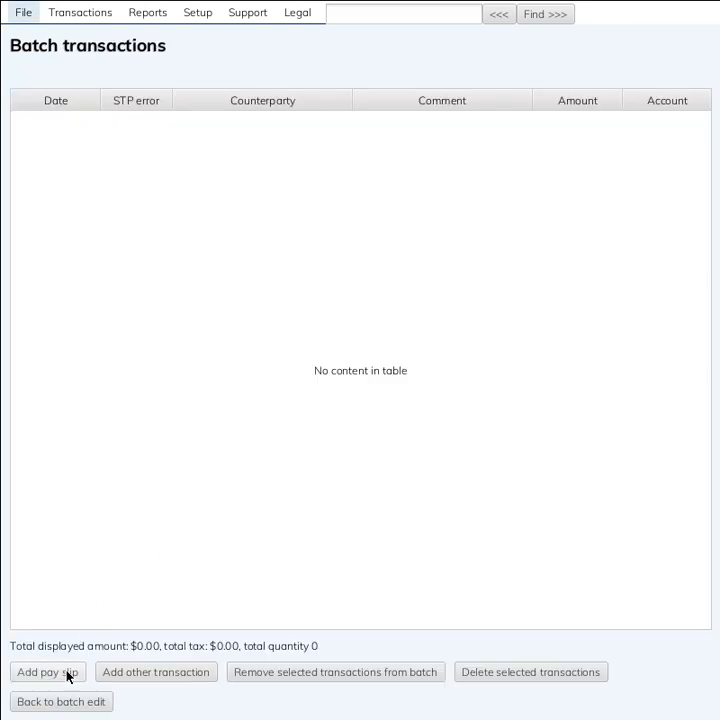
left_click(68, 675)
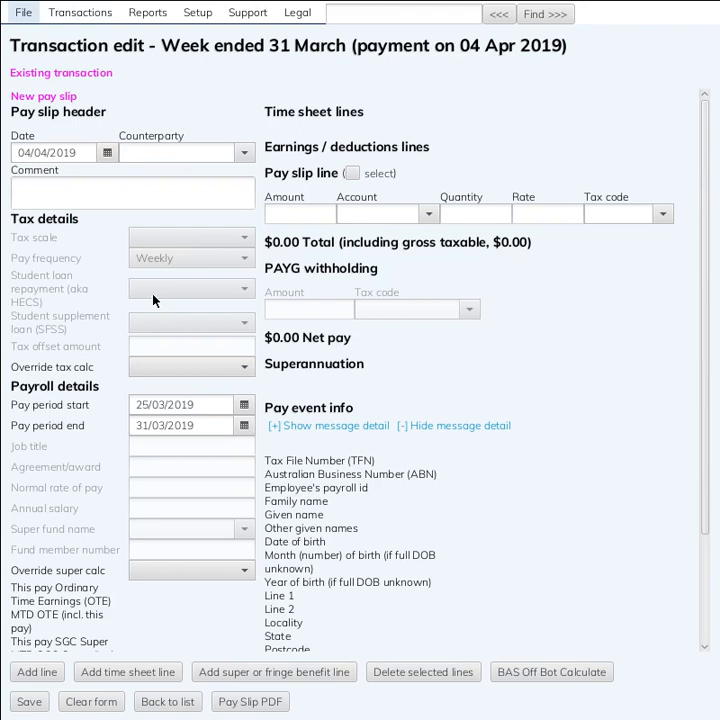
left_click(250, 153)
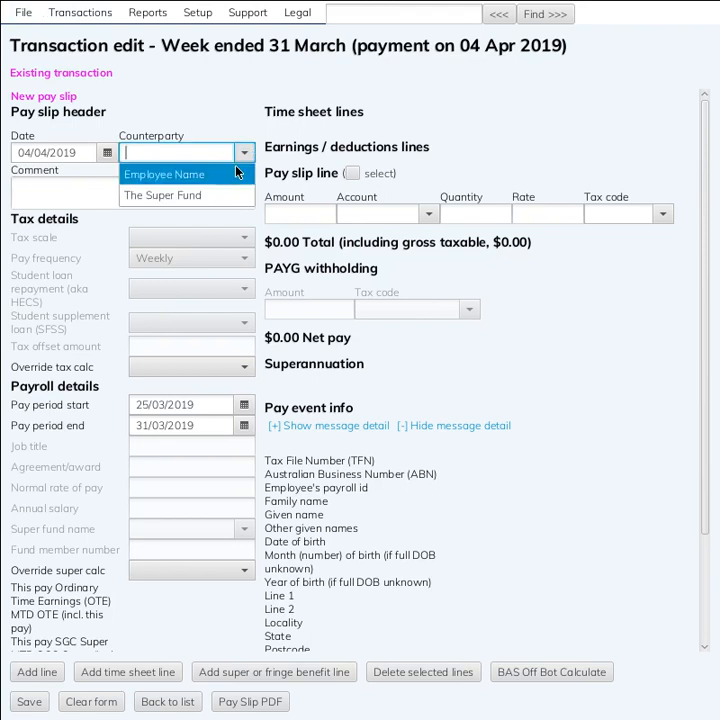
left_click(236, 174)
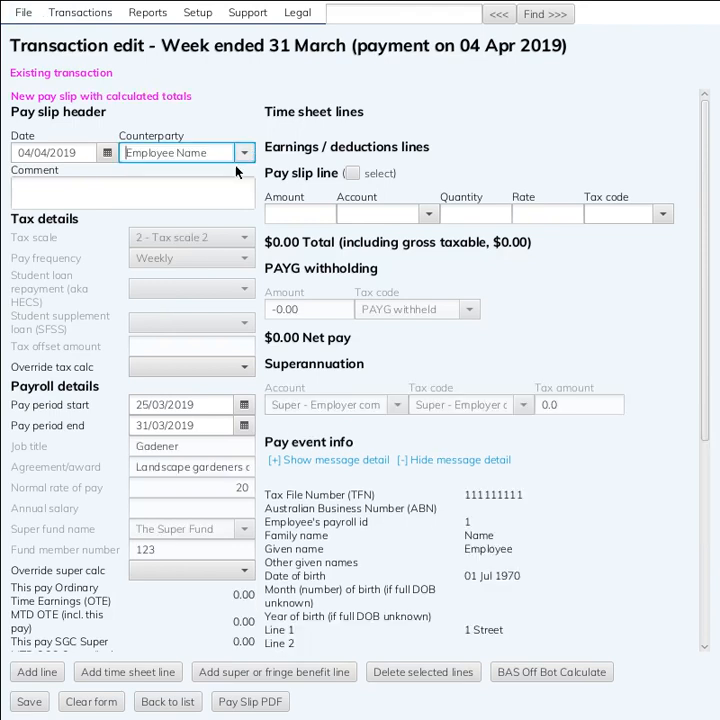
Fill in the pay slip line with the Normal time account and a quantity of 10.
left_click(409, 213)
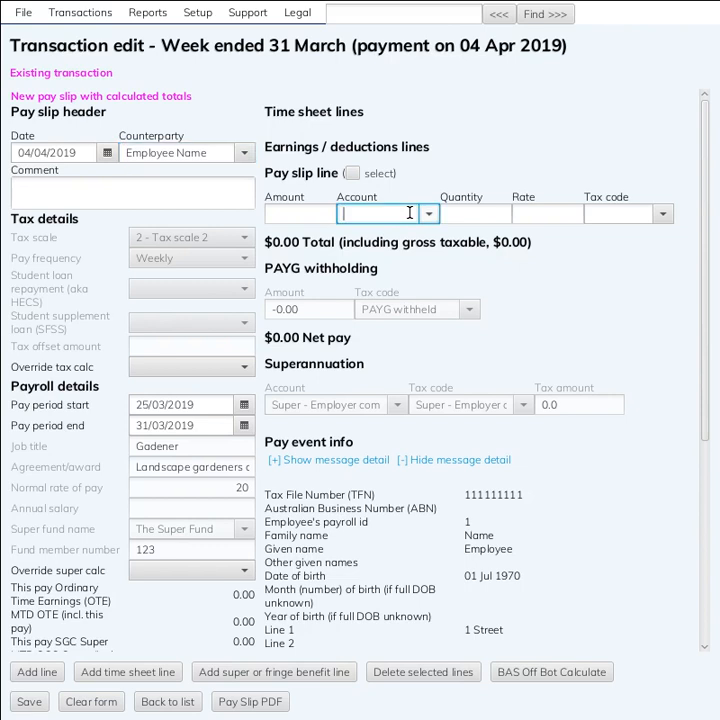
type("nor")
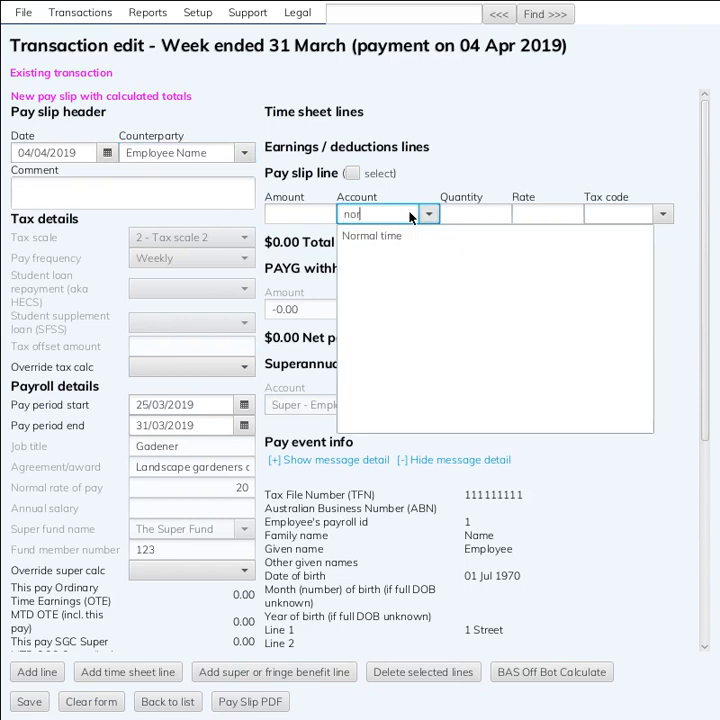
key("Down")
key("Tab")
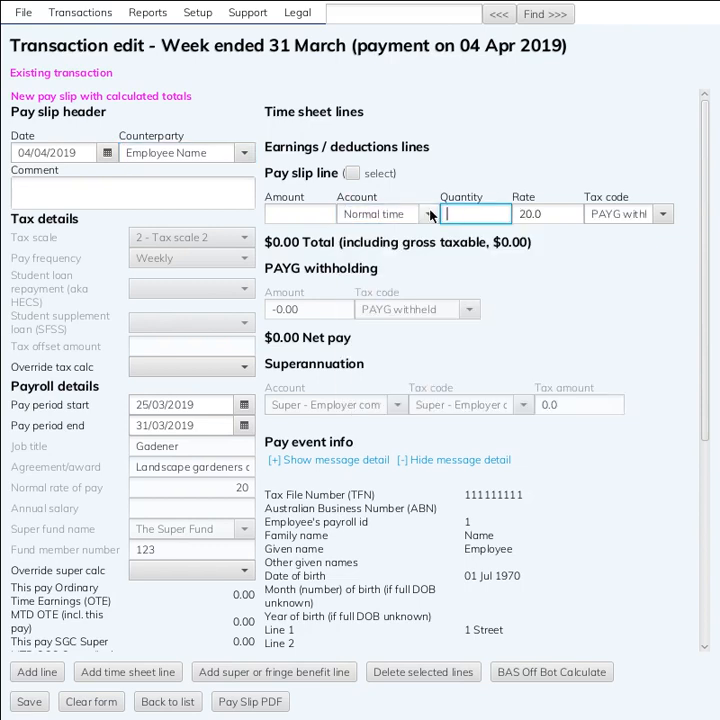
scroll(493, 214, "down", 2)
scroll(493, 214, "down", 1)
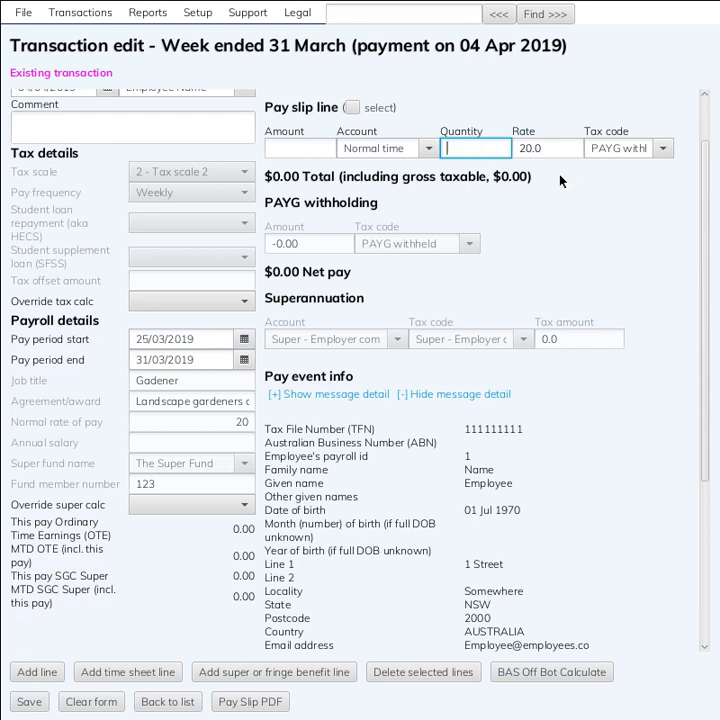
type("10")
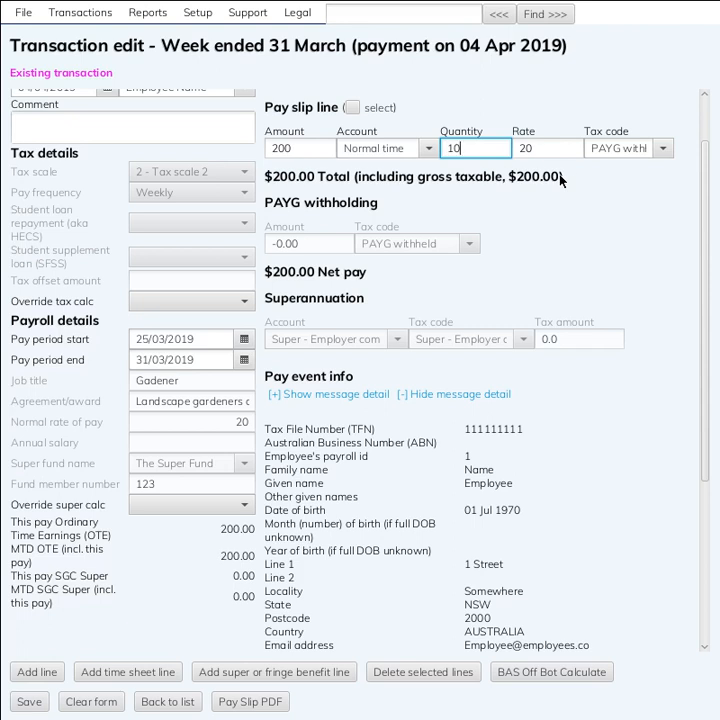
key("Tab")
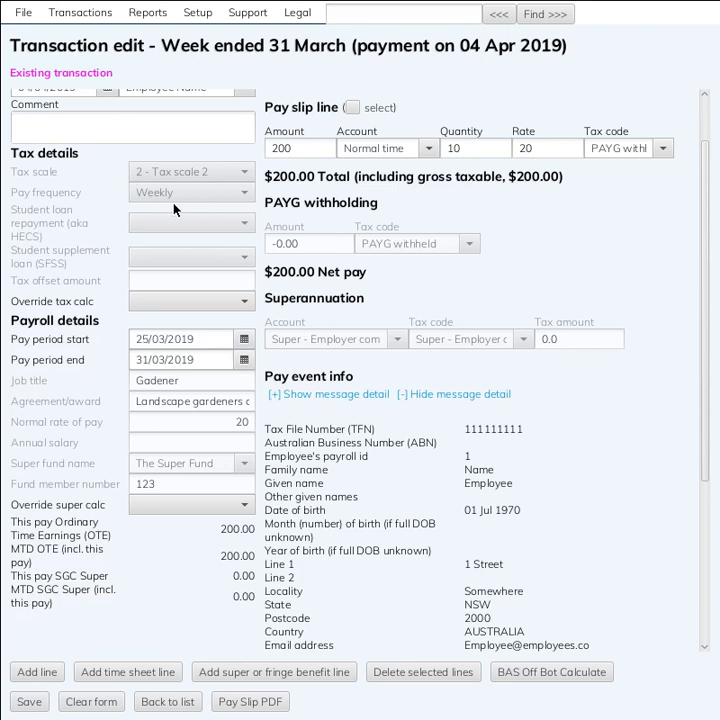
left_click(219, 338)
left_click(209, 357)
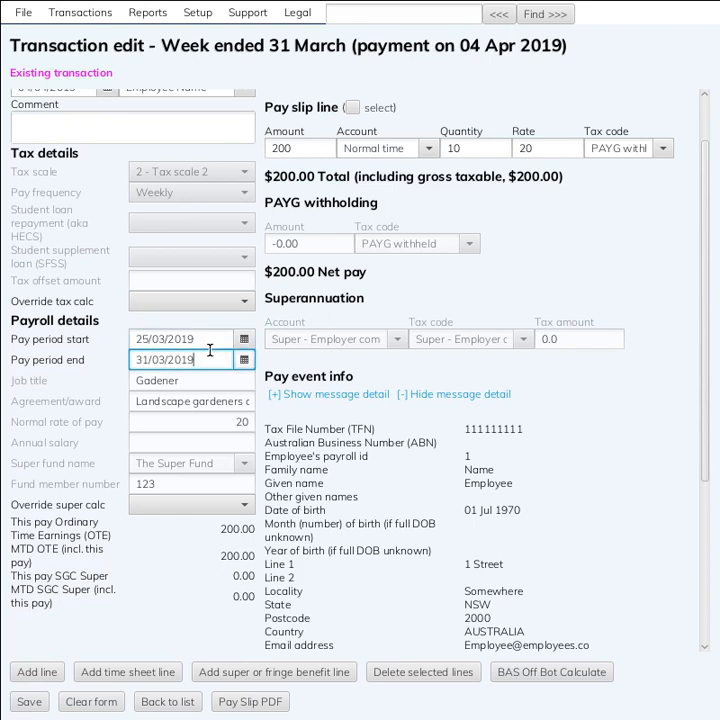
left_click(209, 342)
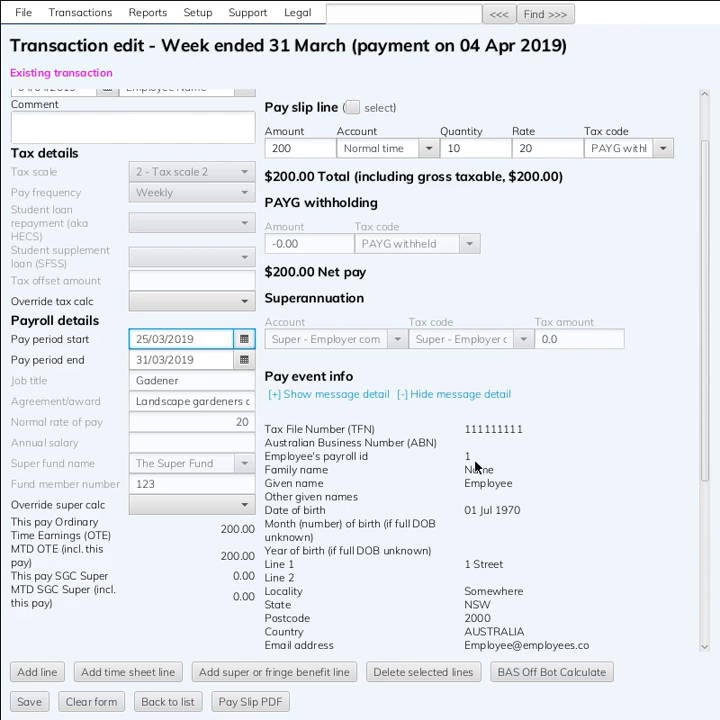
Set the pay slip line's quantity to 30 and review the recalculated withholding, superannuation and year-to-date amounts.
double_click(455, 141)
type("30")
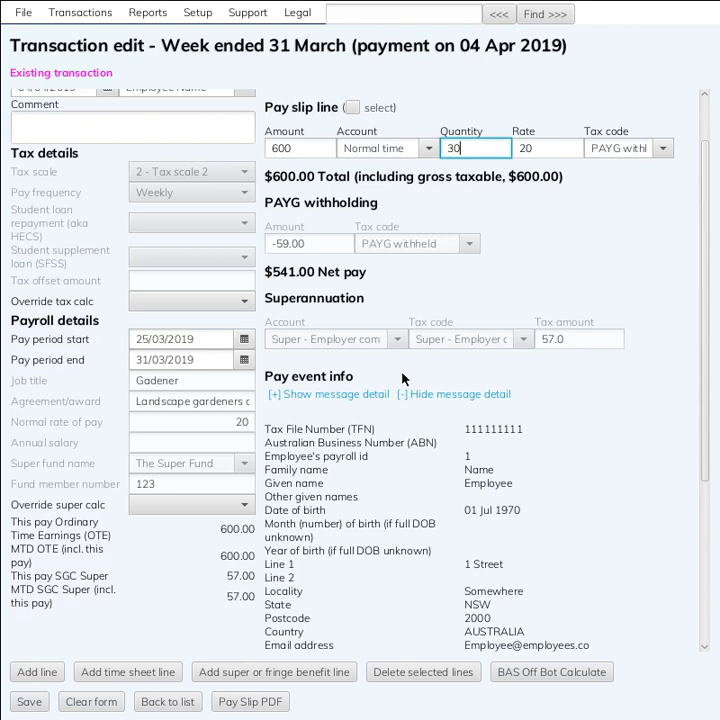
scroll(402, 379, "down", 5)
scroll(402, 361, "down", 1)
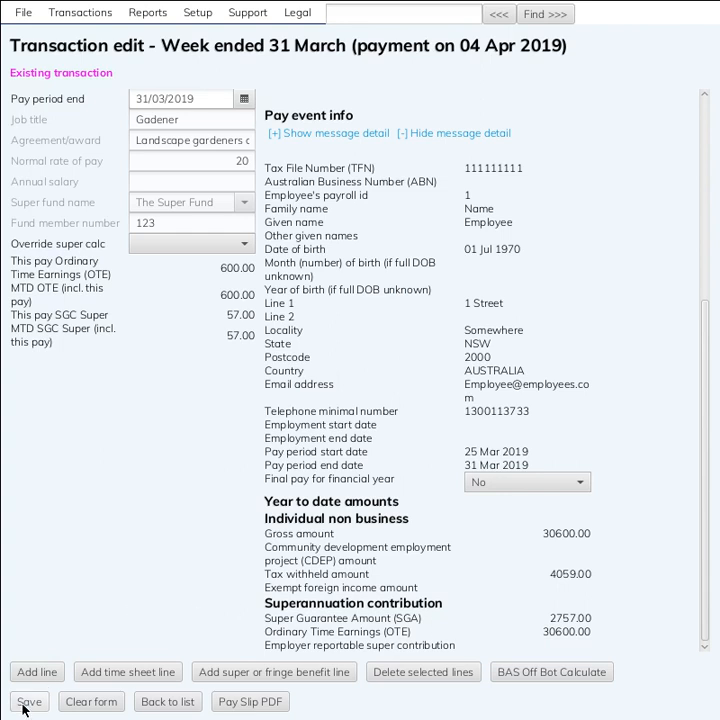
scroll(352, 530, "up", 2)
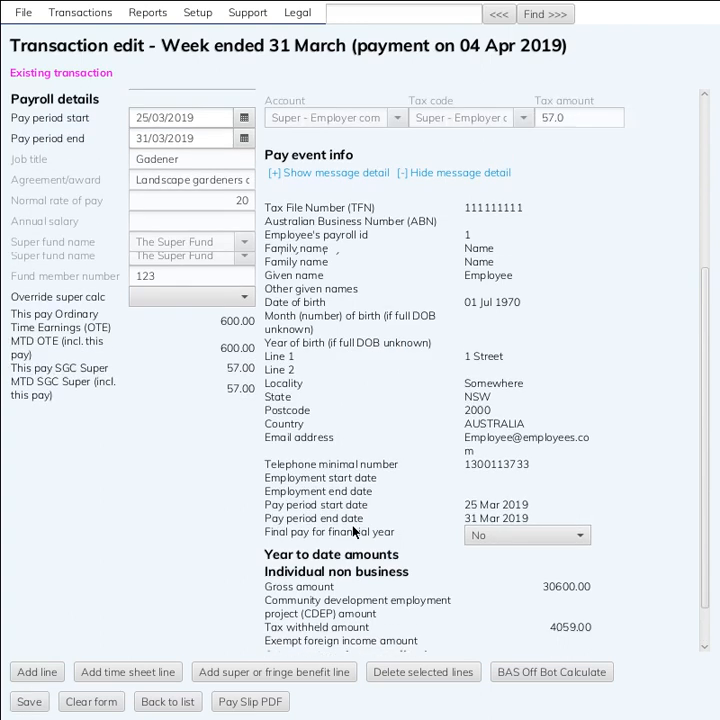
scroll(355, 532, "up", 5)
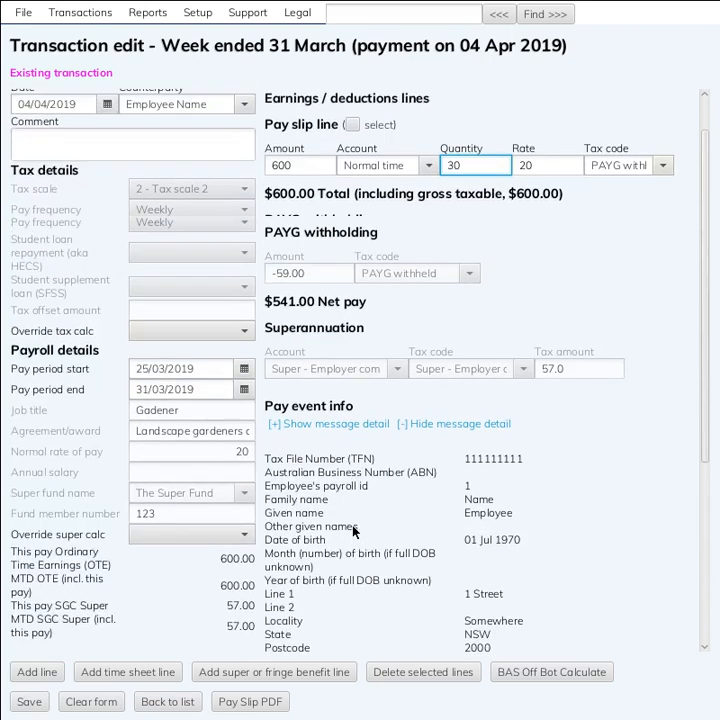
scroll(427, 277, "up", 1)
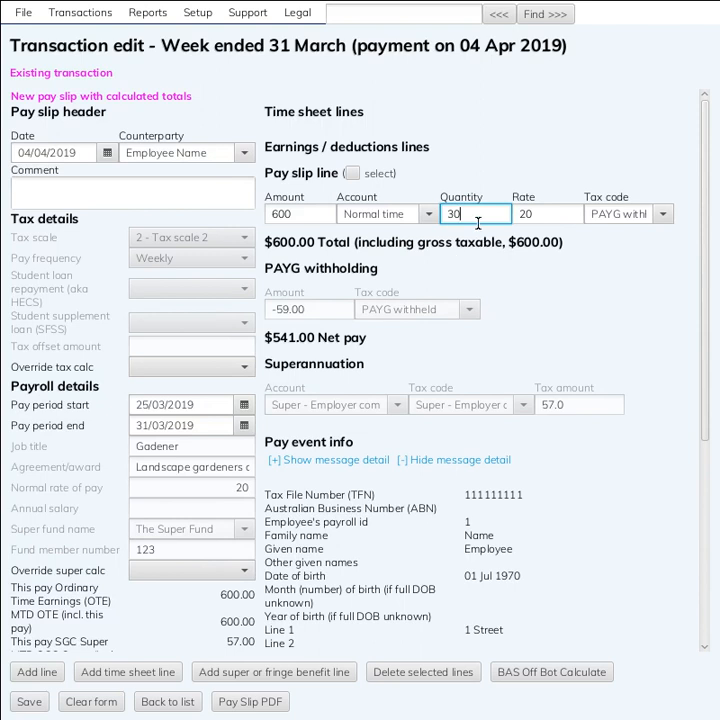
Set the Normal time pay slip line's quantity back to 10.
left_click_drag(476, 216, 361, 217)
type("10")
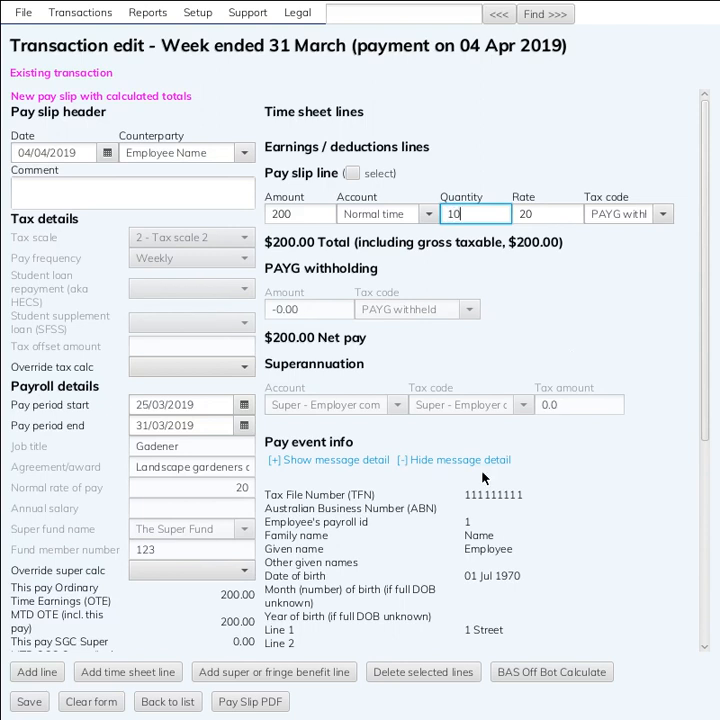
Override the super calculation with Yes and set the superannuation tax amount to 19.
scroll(450, 400, "down", 1)
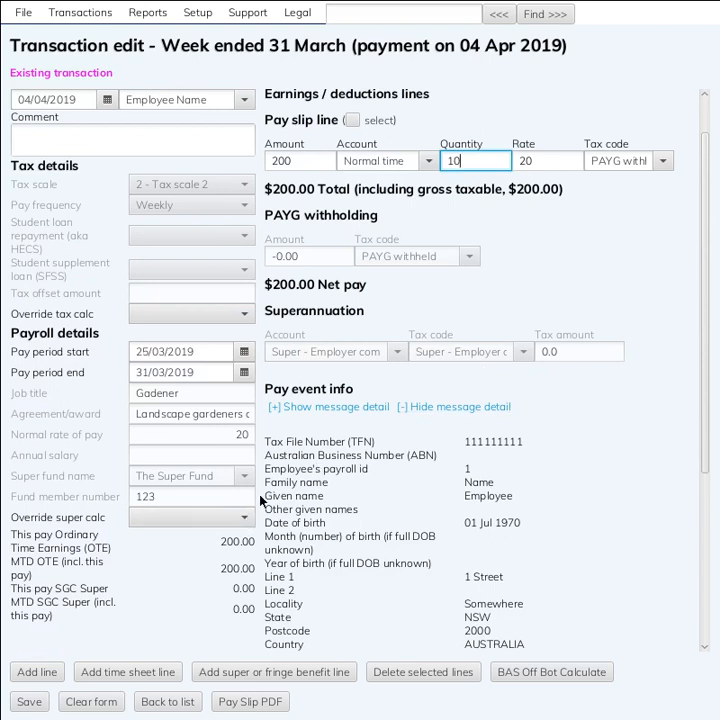
left_click(215, 517)
left_click(215, 560)
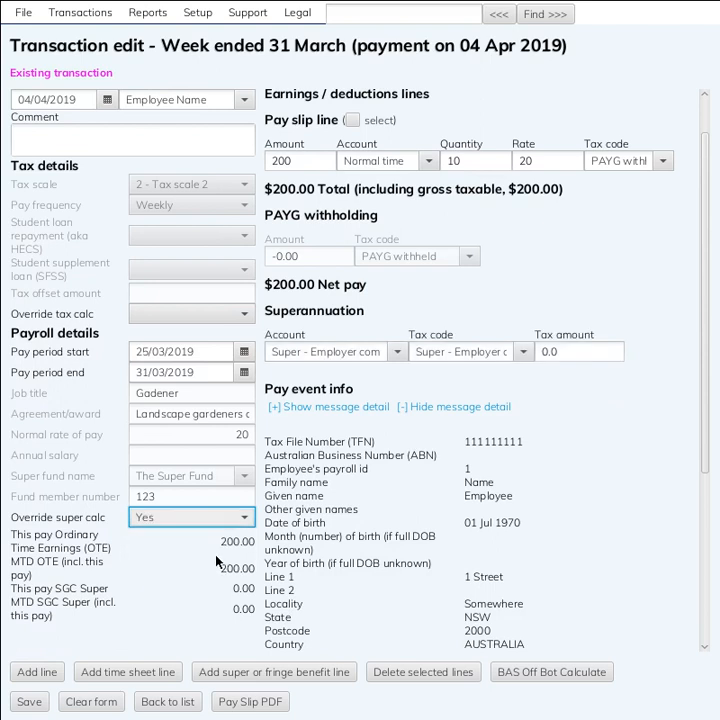
left_click(590, 358)
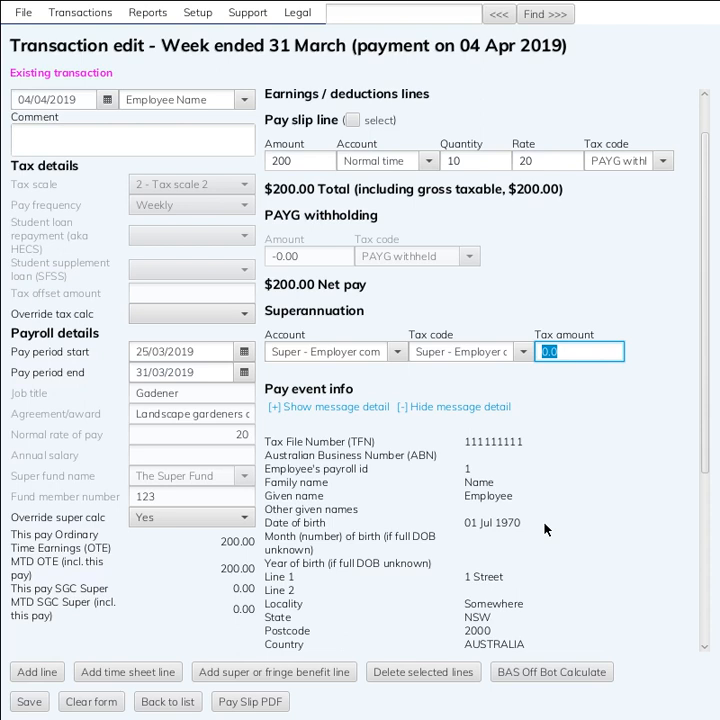
type("19")
key("Tab")
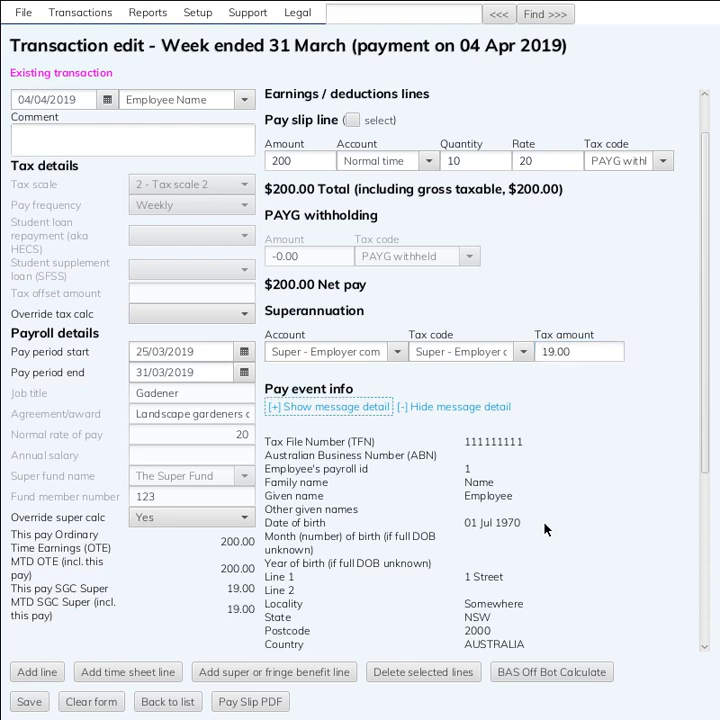
key("shift+Tab")
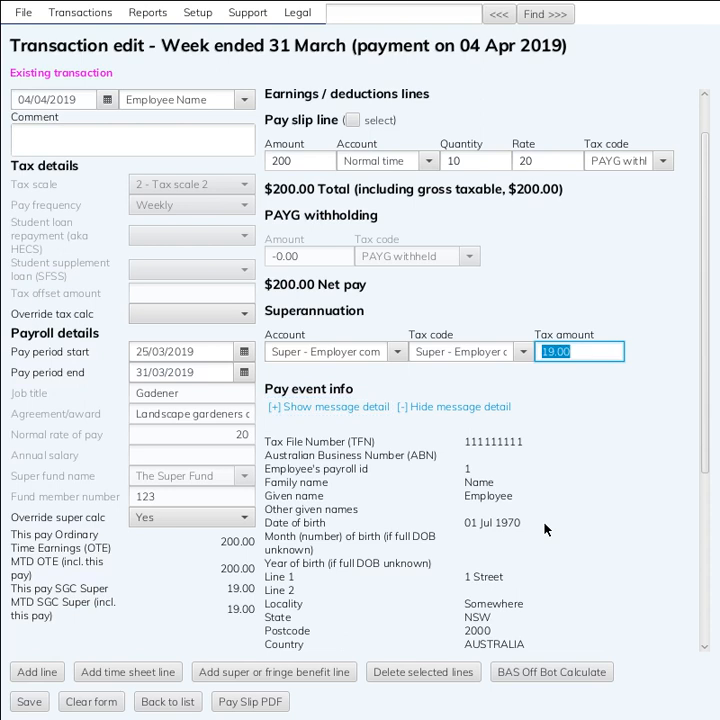
Clear the super calculation override and save the pay slip.
left_click(205, 517)
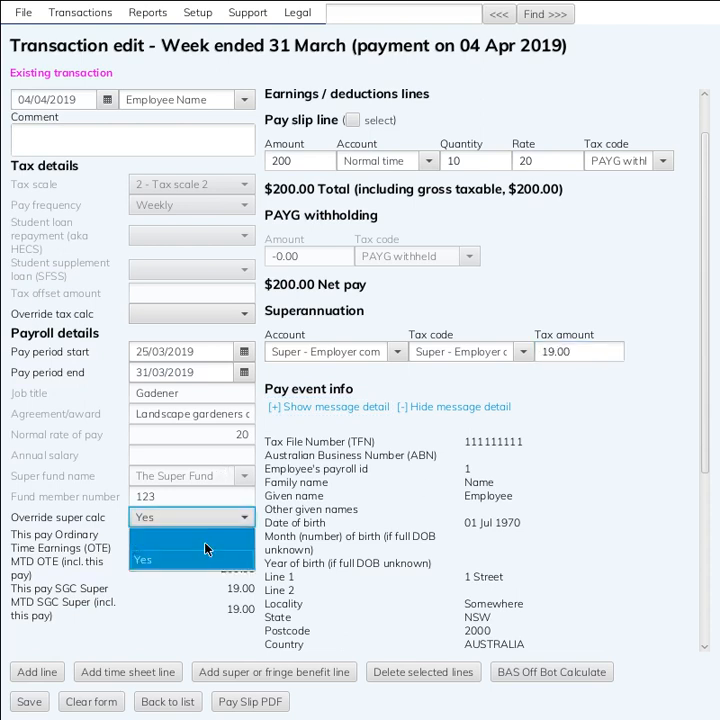
left_click(207, 543)
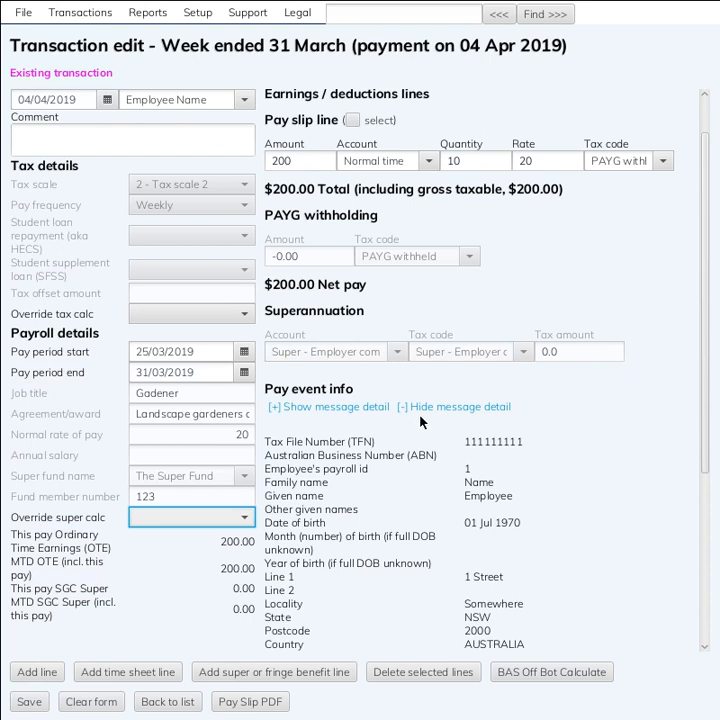
scroll(420, 422, "down", 5)
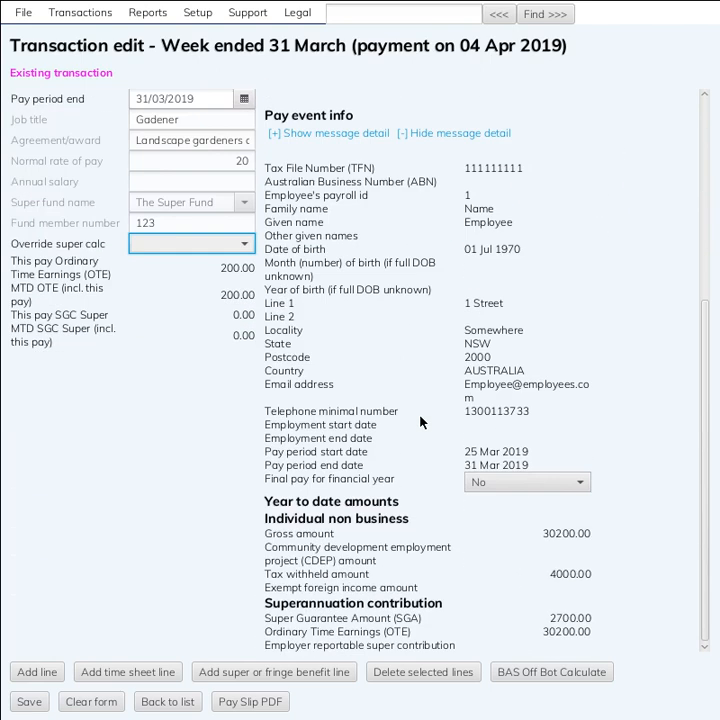
left_click(28, 703)
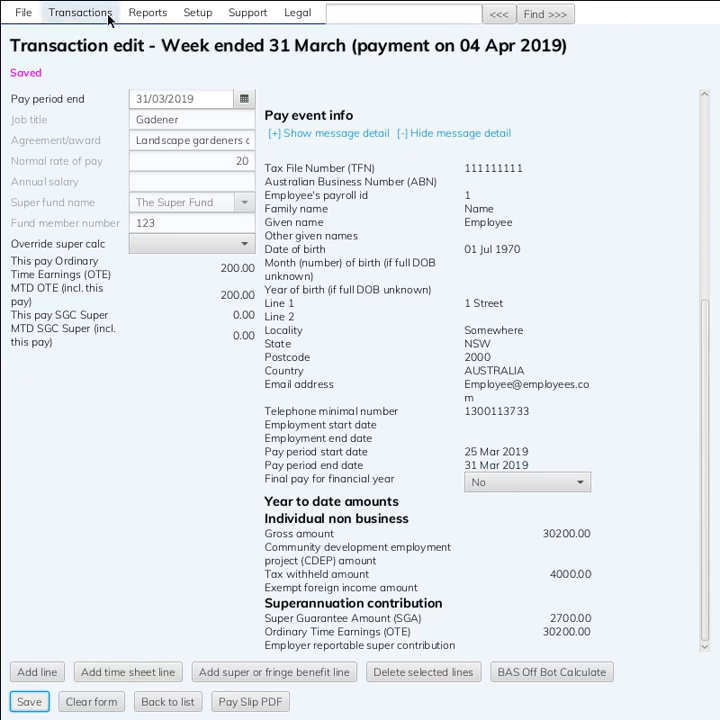
Return to the Week ended 31 March batch and open its Single Touch Payroll lodgement.
left_click(166, 701)
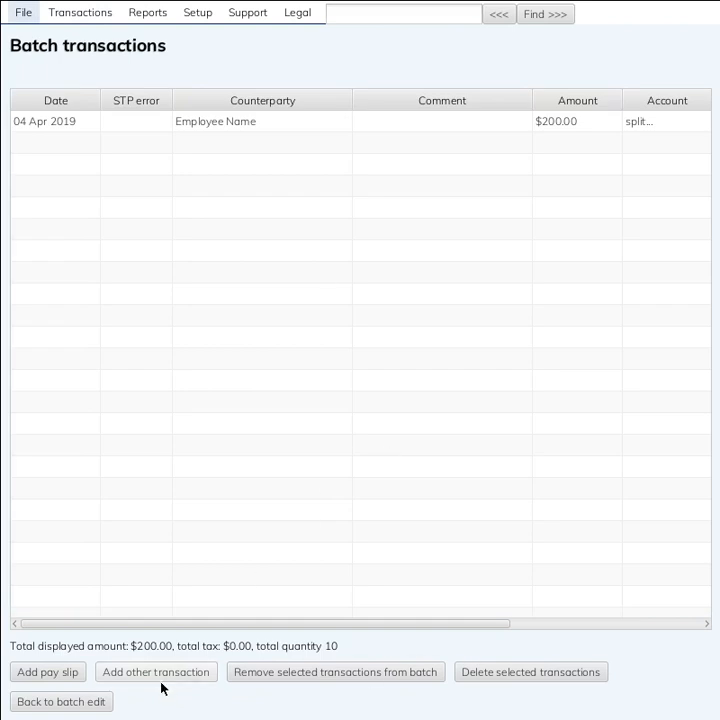
left_click(85, 701)
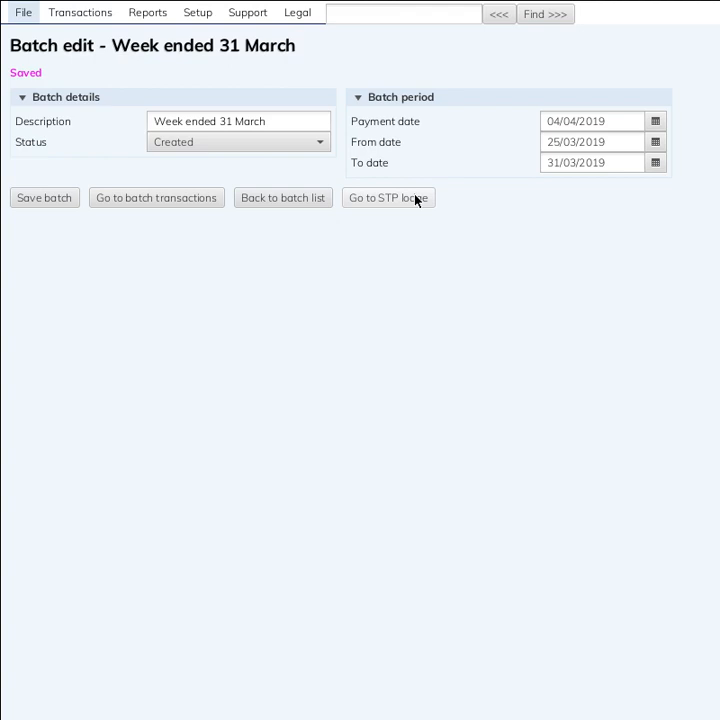
left_click(415, 199)
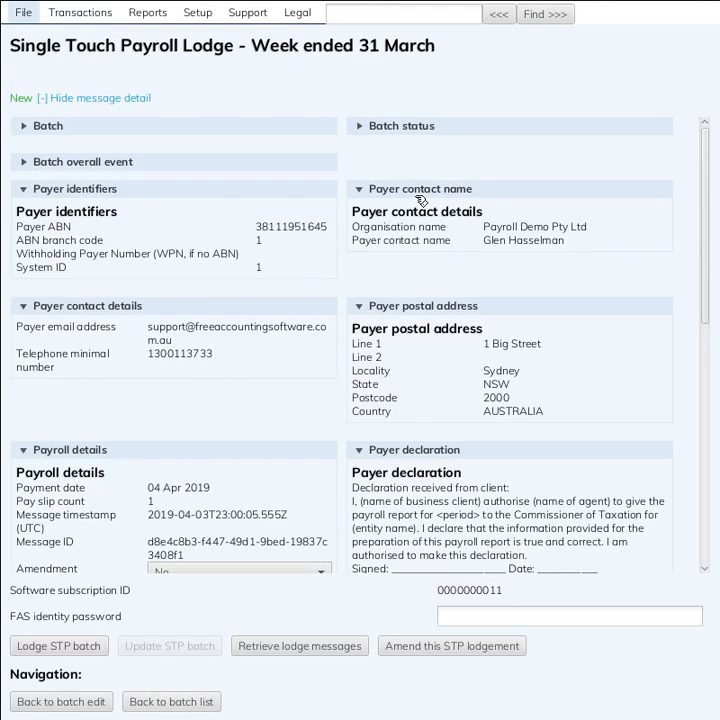
Review the payer details, payroll totals, tax agent details and both declarations in the STP lodgement.
scroll(415, 199, "down", 3)
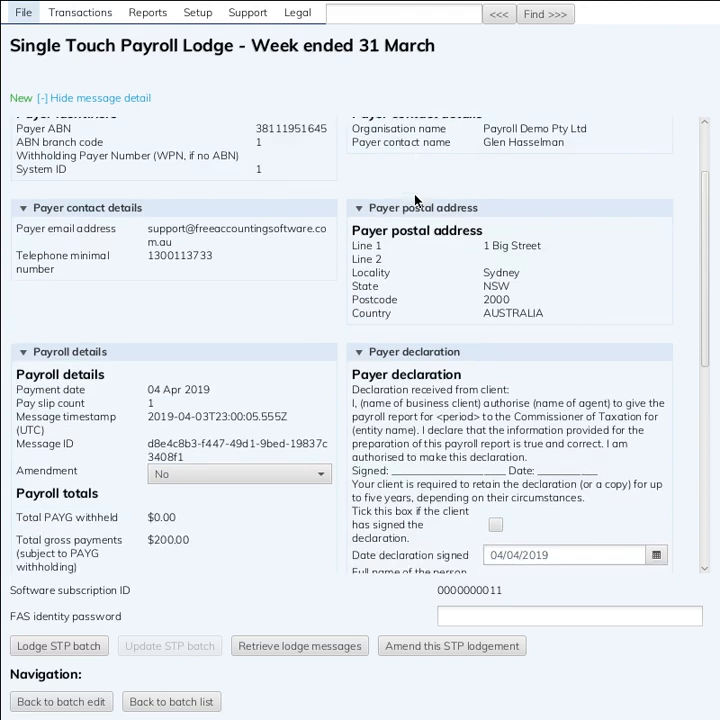
scroll(420, 200, "down", 10)
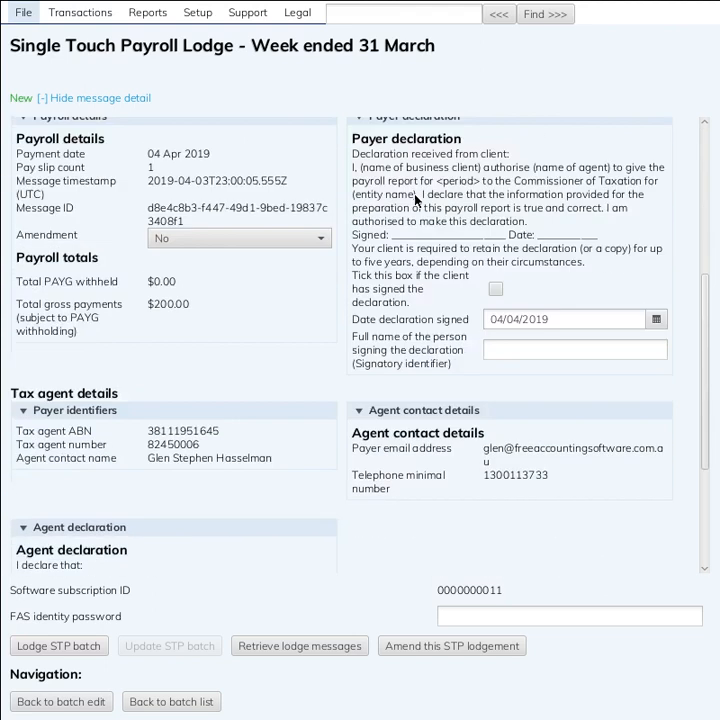
scroll(422, 200, "up", 5)
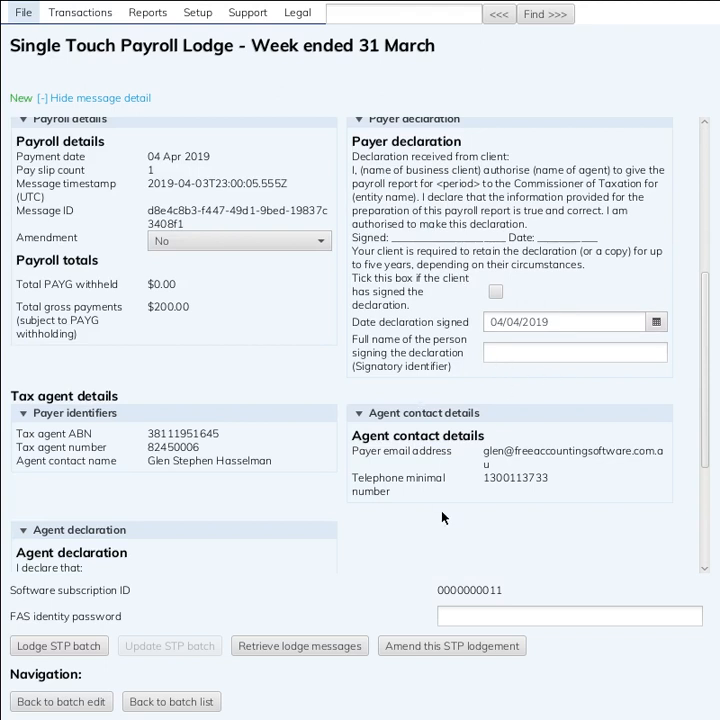
scroll(273, 495, "down", 2)
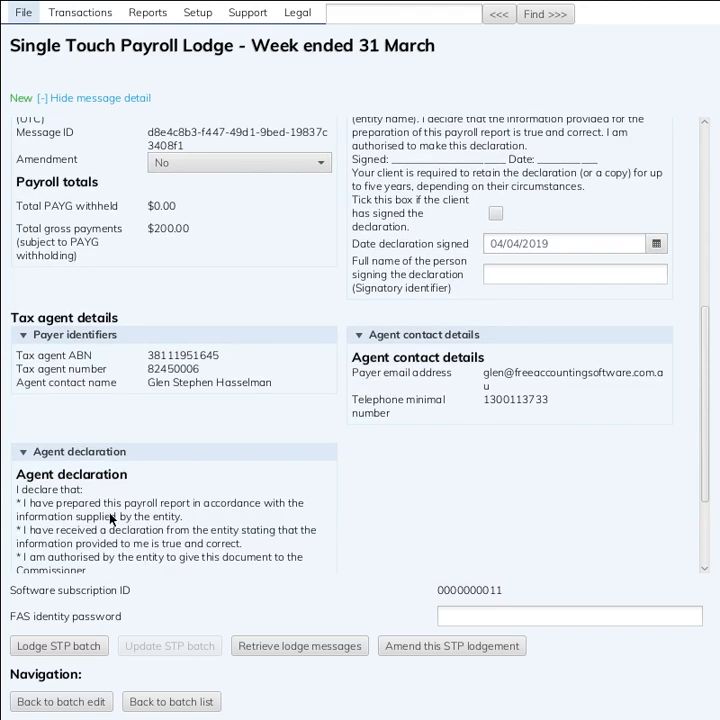
scroll(112, 590, "down", 2)
scroll(640, 420, "down", 2)
scroll(614, 467, "down", 2)
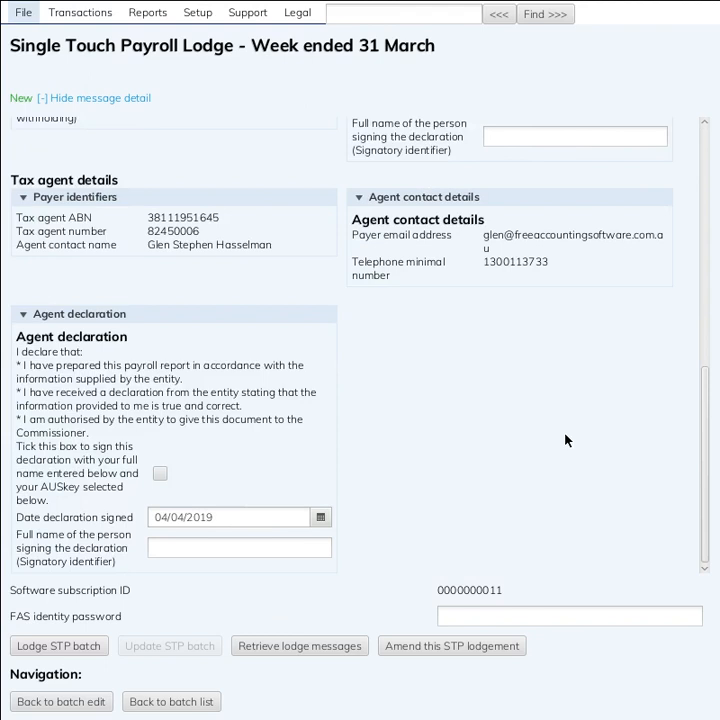
Mark the payer declaration as signed by the client and select its signatory name field.
scroll(560, 420, "up", 3)
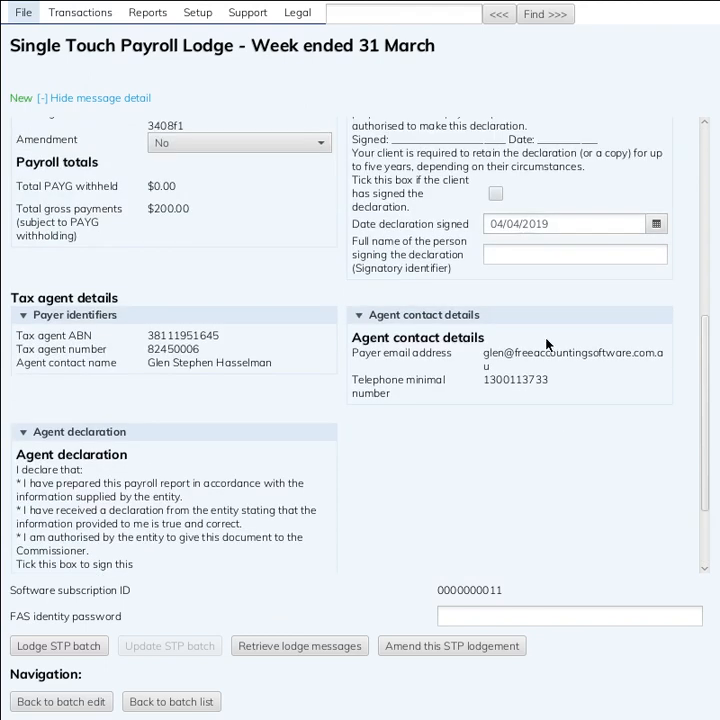
left_click(497, 195)
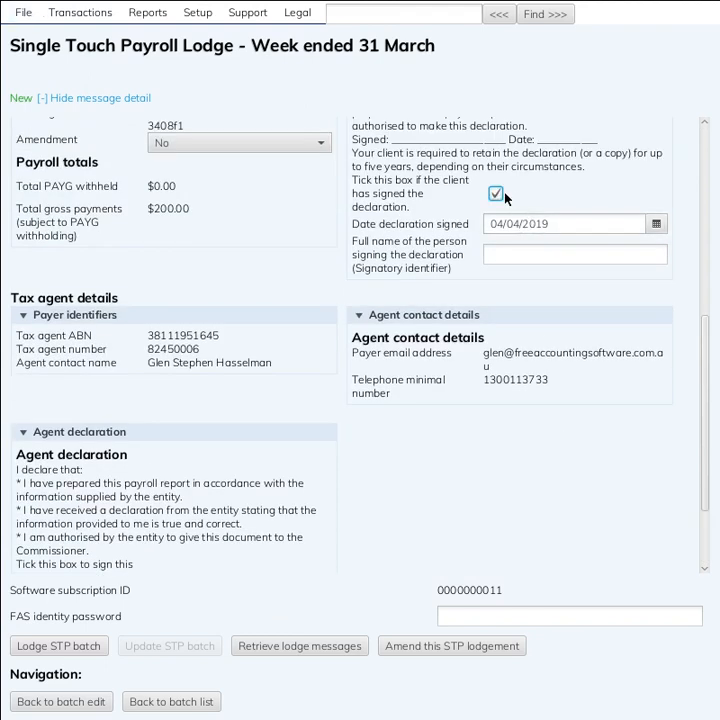
left_click(508, 255)
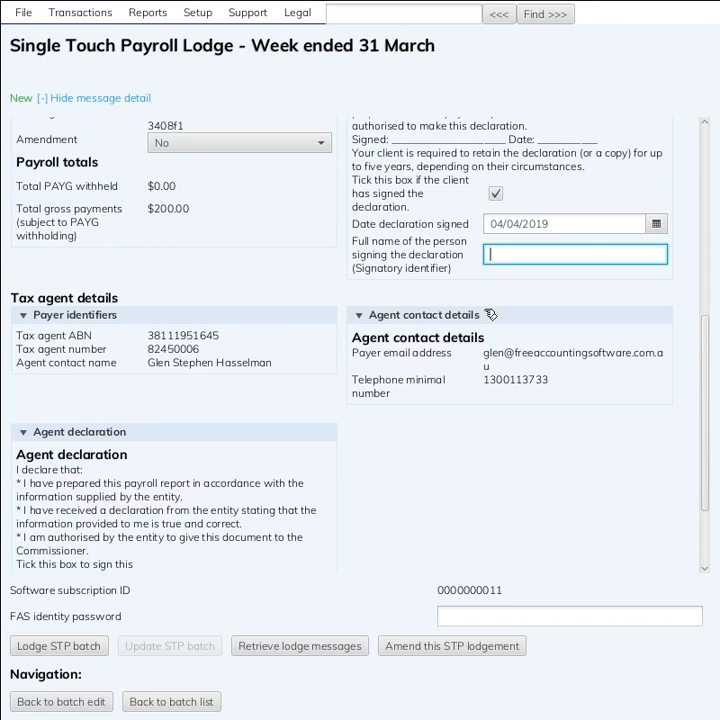
Tick the agent declaration's signing box, then select its signatory name field and the FAS identity password field.
scroll(485, 313, "down", 3)
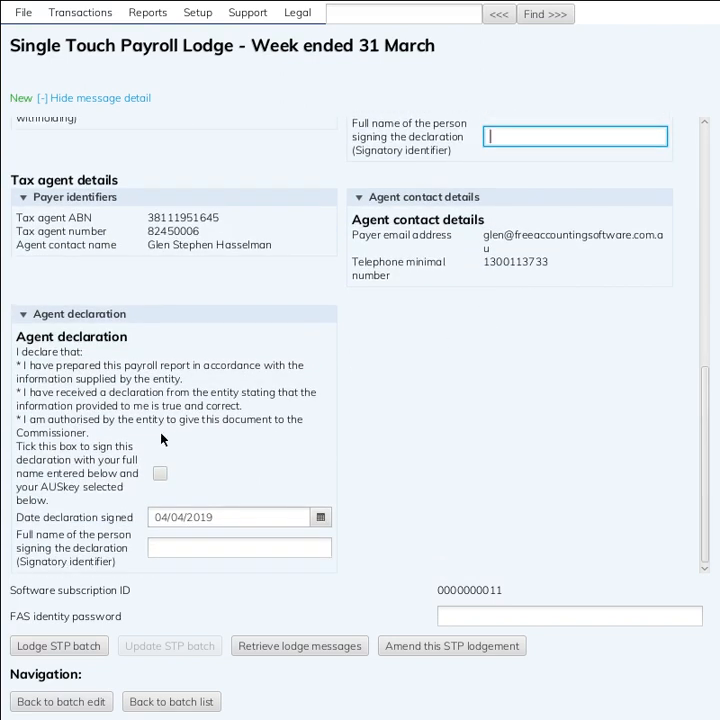
left_click(161, 476)
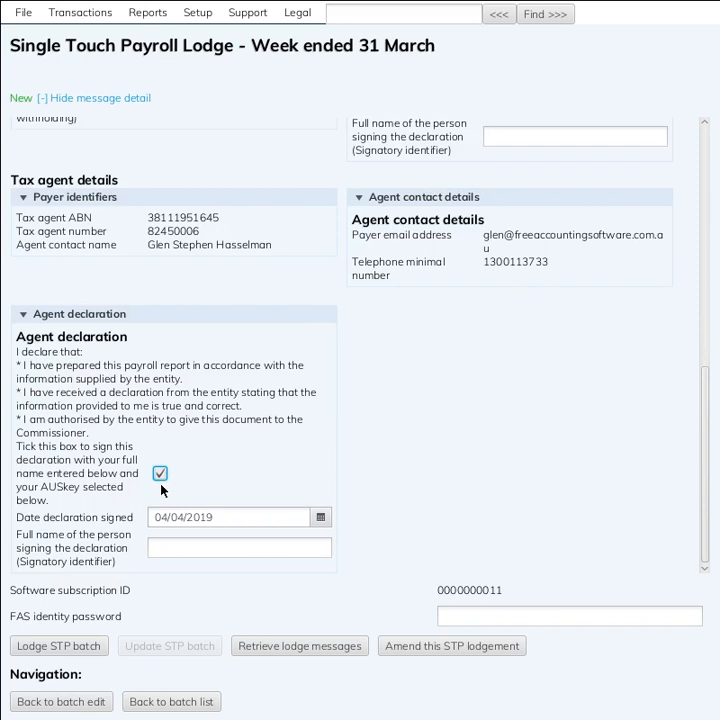
left_click(163, 541)
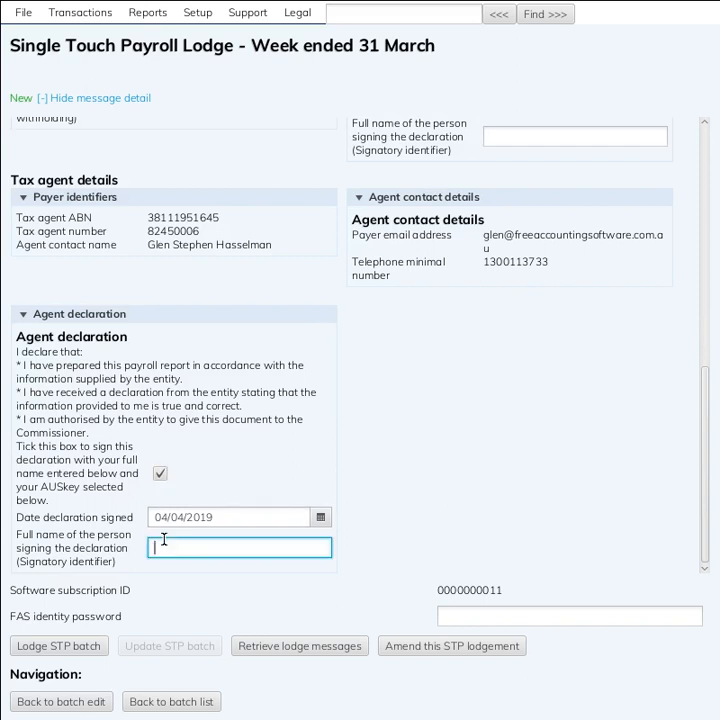
left_click(490, 611)
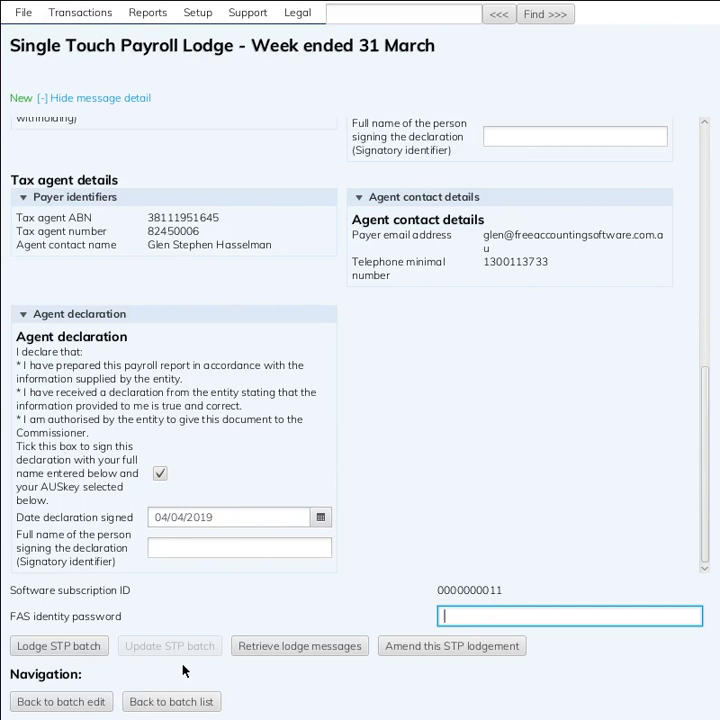
Create a new batch from the batch list with payment date 09/04/2019 and a period from 01/04/2019 to 07/04/2019.
left_click(179, 704)
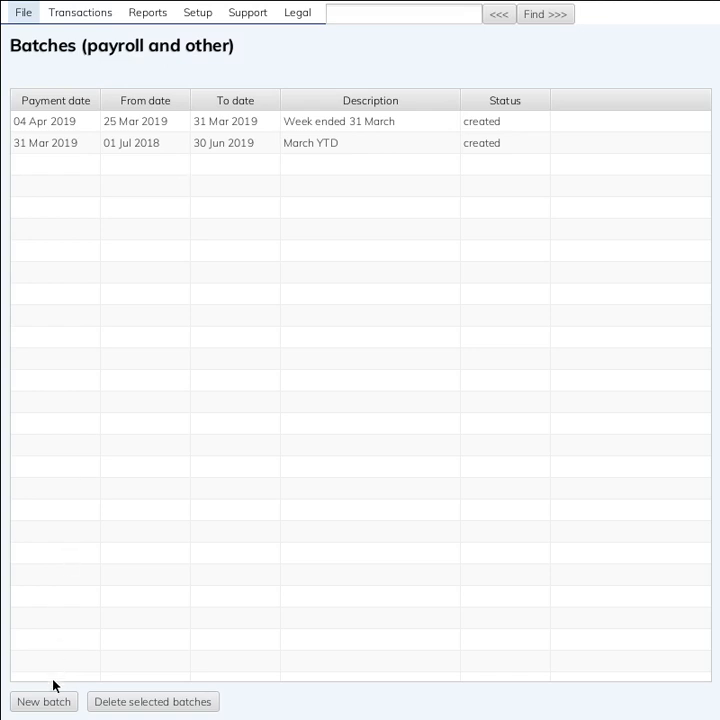
left_click(36, 704)
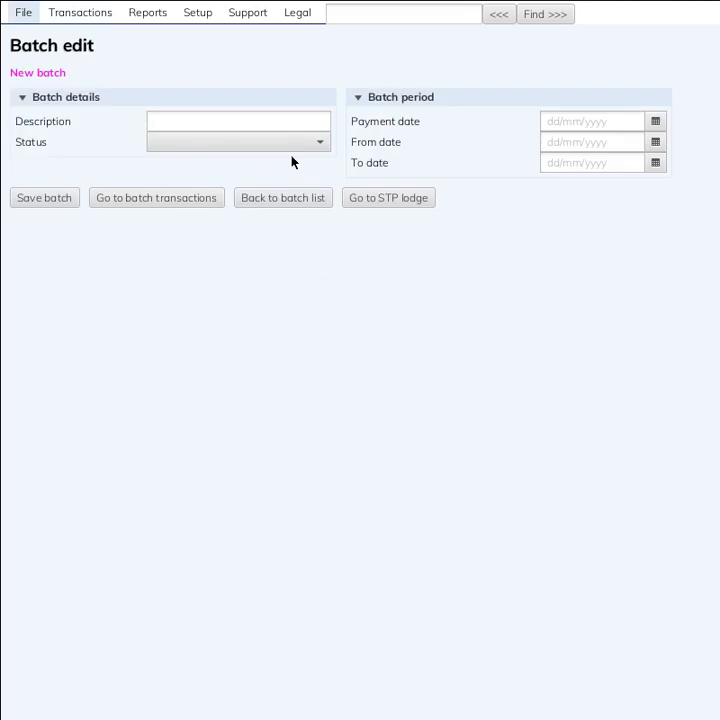
left_click(265, 120)
left_click(655, 121)
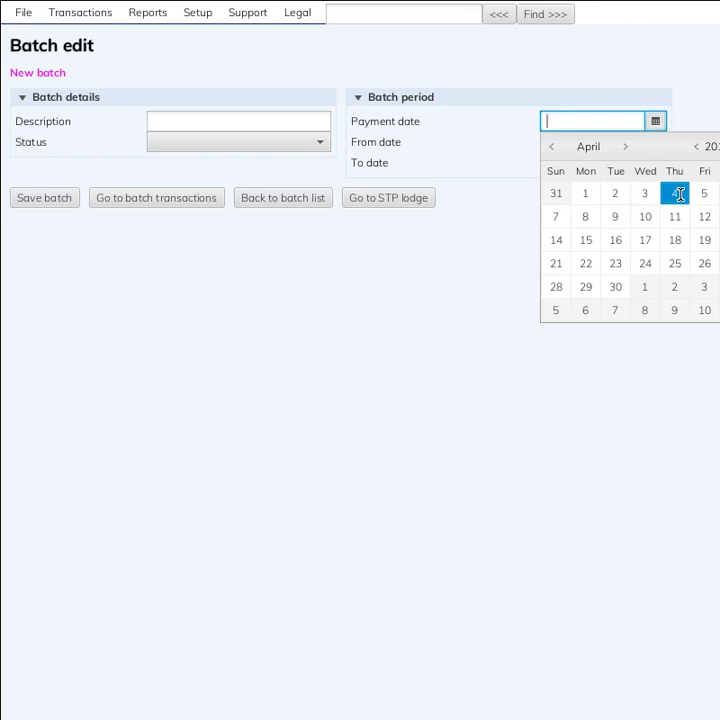
left_click(619, 218)
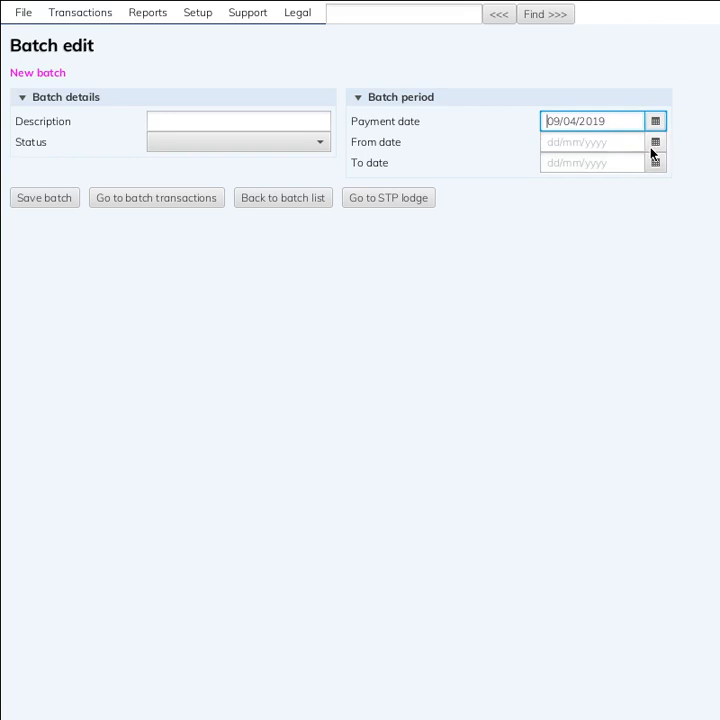
left_click(654, 145)
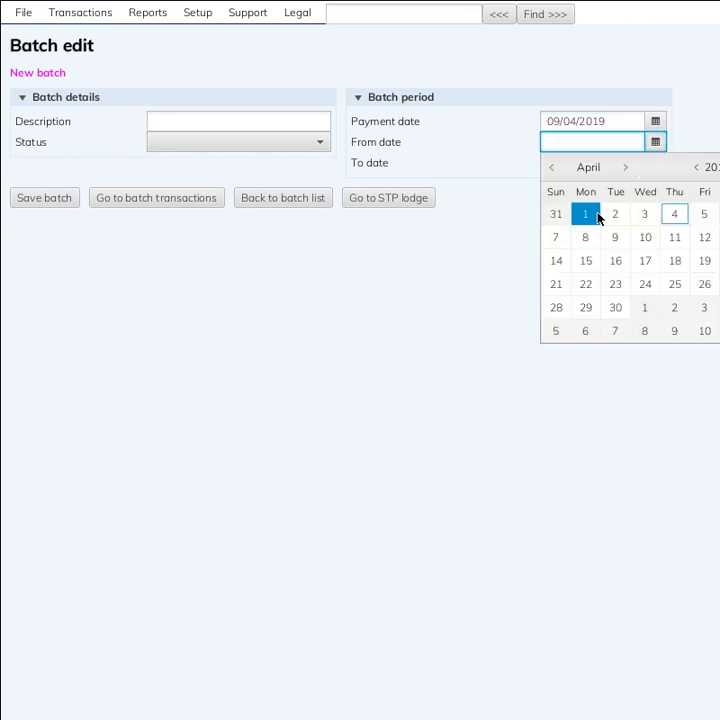
left_click(598, 218)
left_click(655, 162)
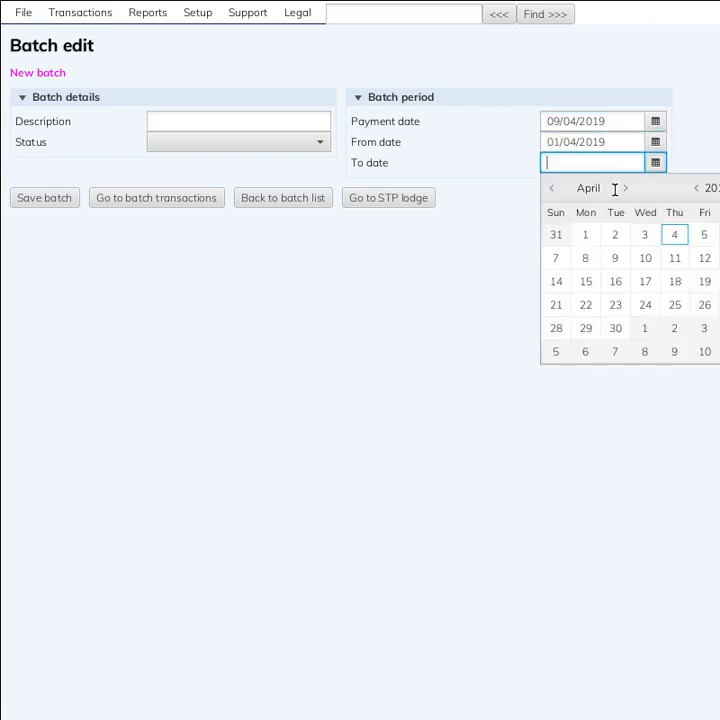
left_click(556, 258)
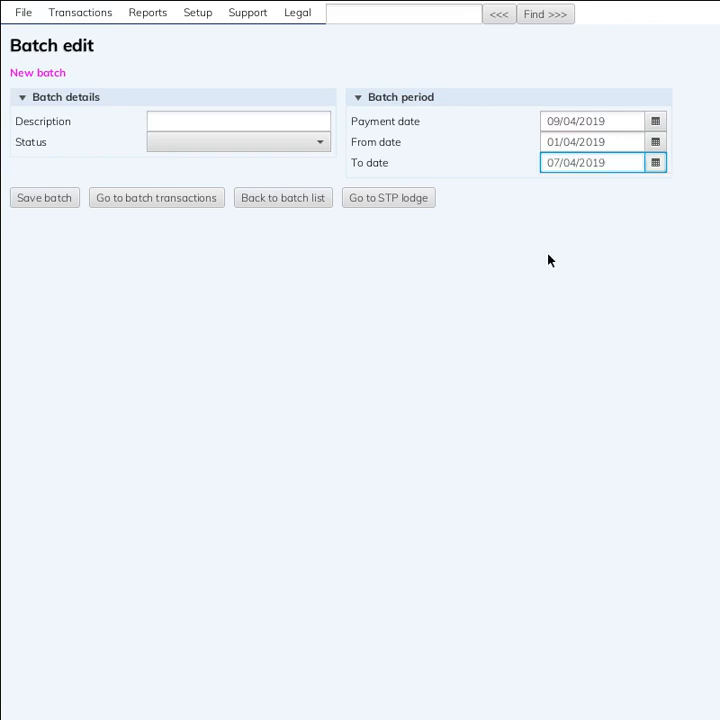
Describe the batch as "Week ended 7 April", set its status to Created and save it.
left_click(252, 120)
type("WQ")
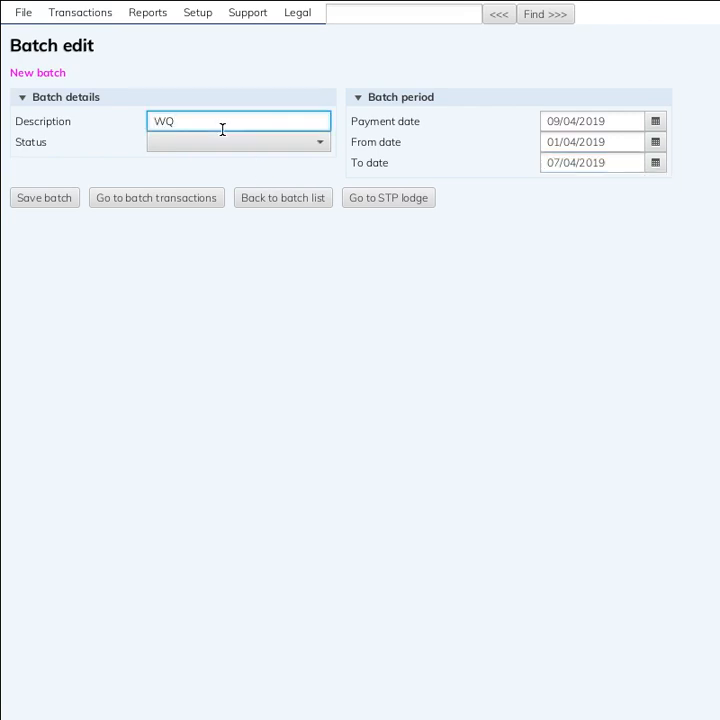
key("BackSpace")
key("BackSpace")
type("Week endd")
key("BackSpace")
type("ed 7 April")
left_click(185, 143)
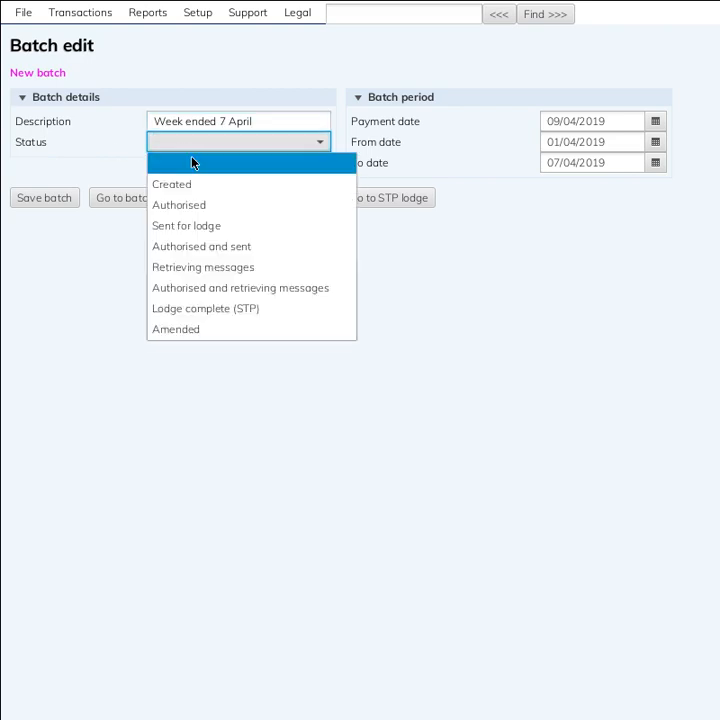
left_click(197, 184)
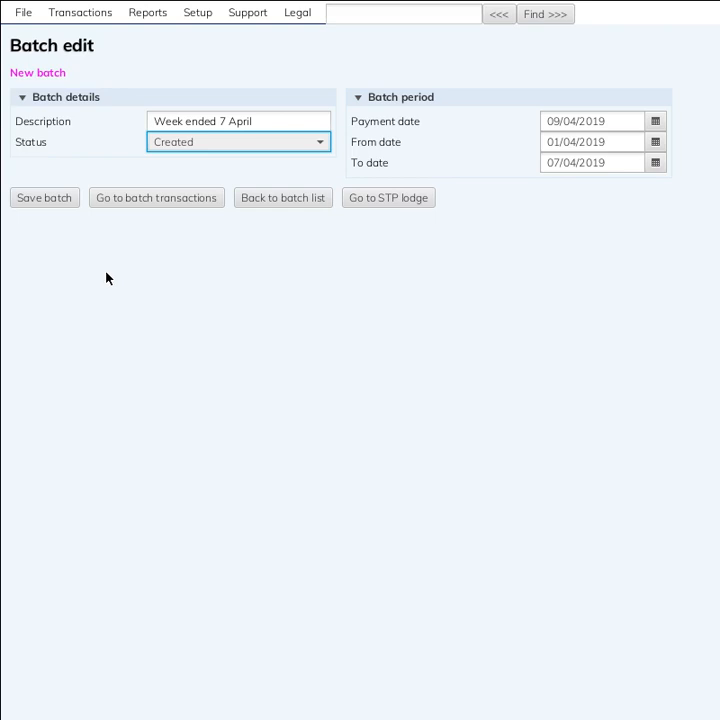
left_click(71, 197)
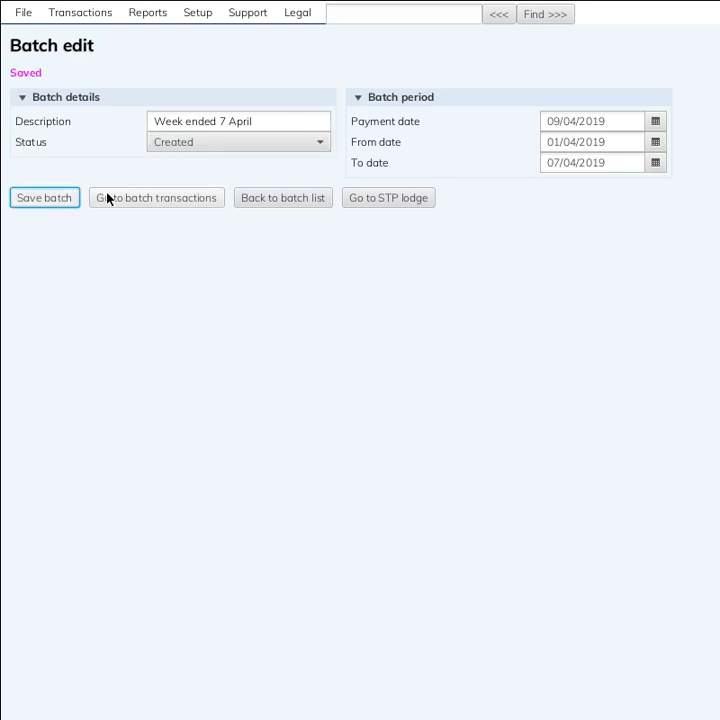
Add a pay slip to the Week ended 7 April batch and choose the employee as its counterparty.
left_click(107, 198)
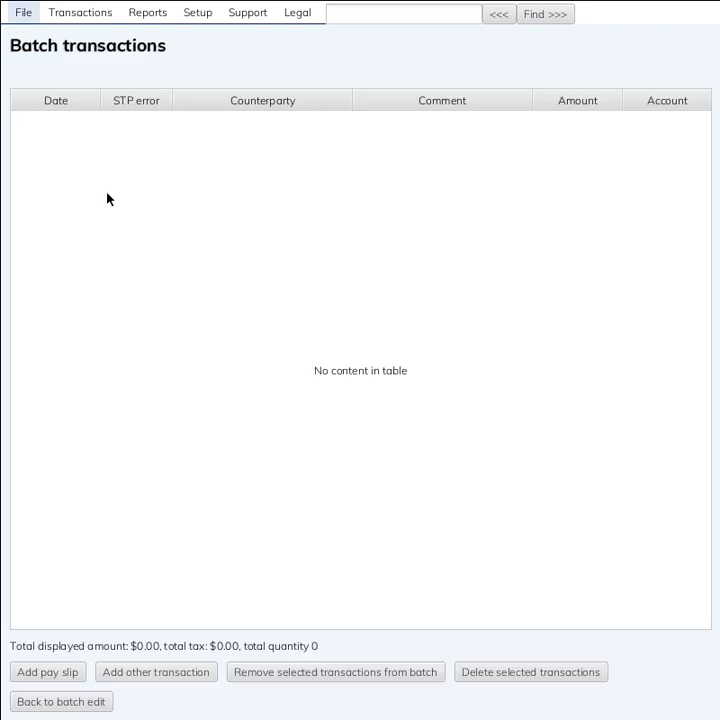
left_click(60, 670)
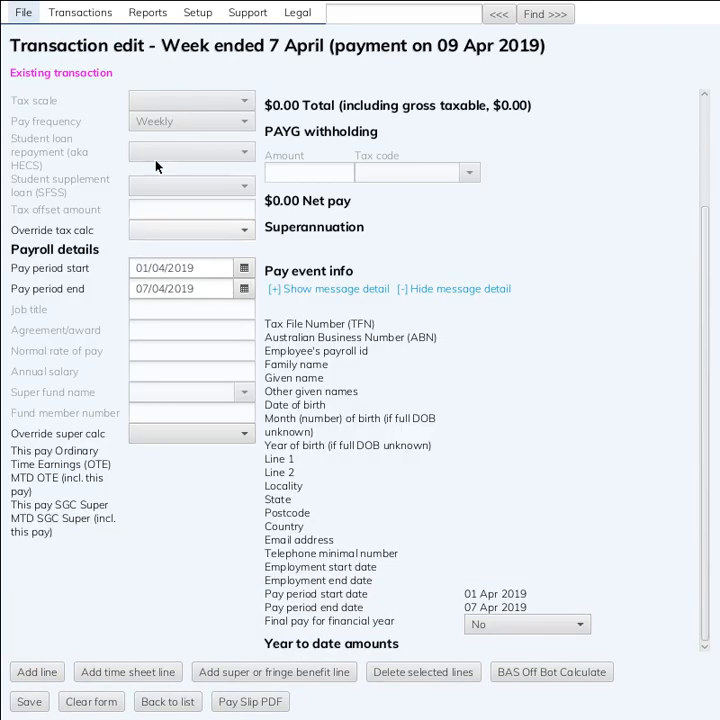
scroll(530, 430, "up", 3)
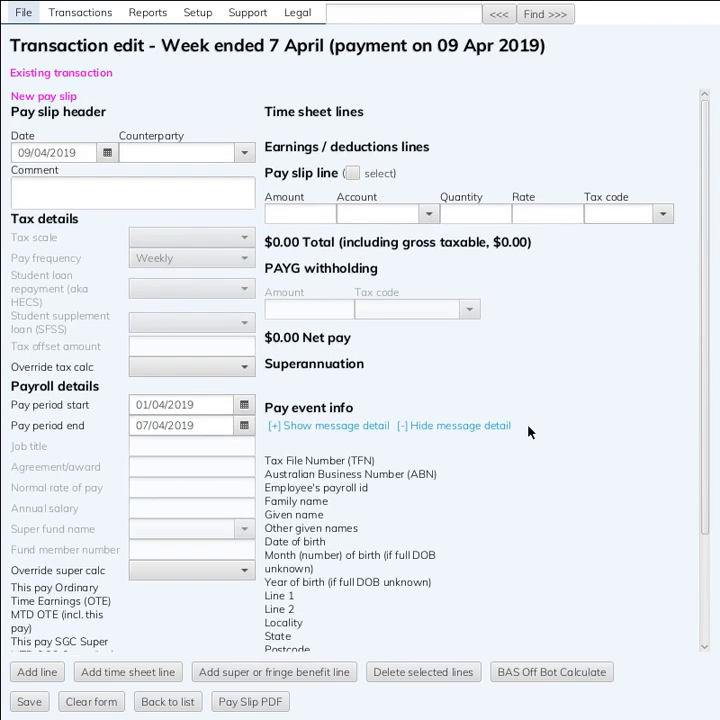
left_click(244, 153)
left_click(239, 172)
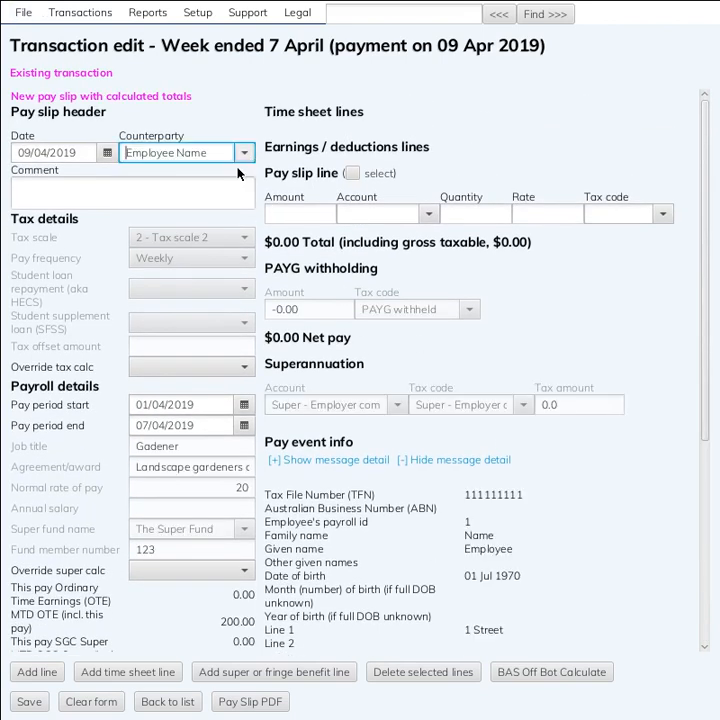
Fill in the pay slip line with the Normal time account and a quantity of 20.
left_click(408, 215)
type("nor")
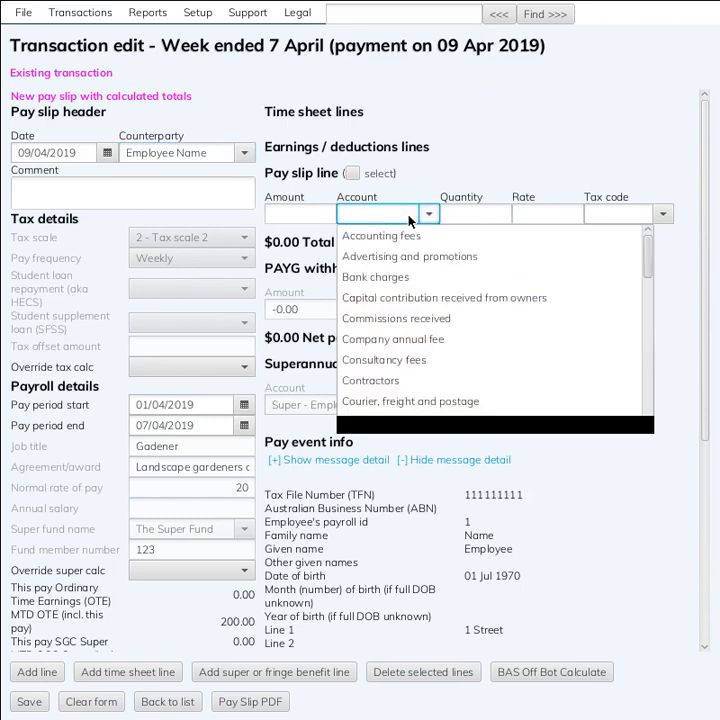
left_click(400, 235)
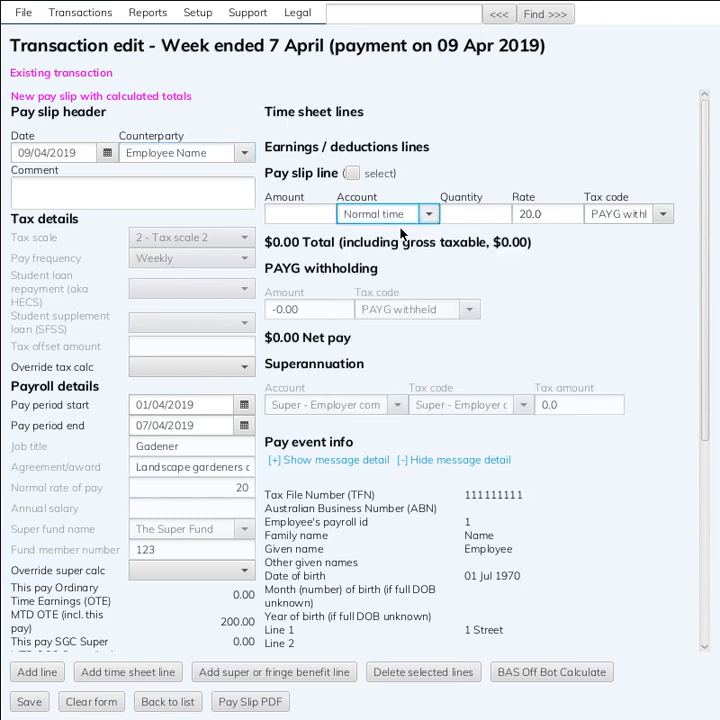
left_click(477, 207)
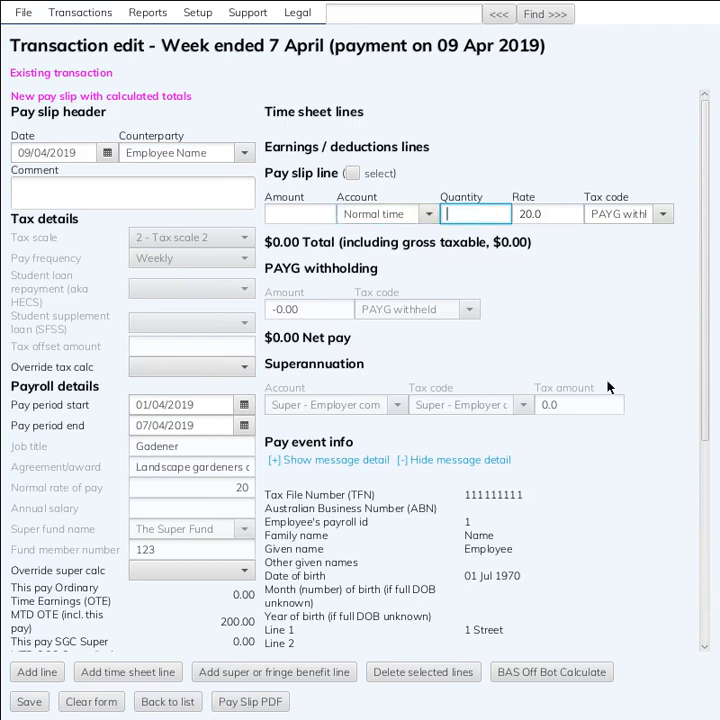
type("20")
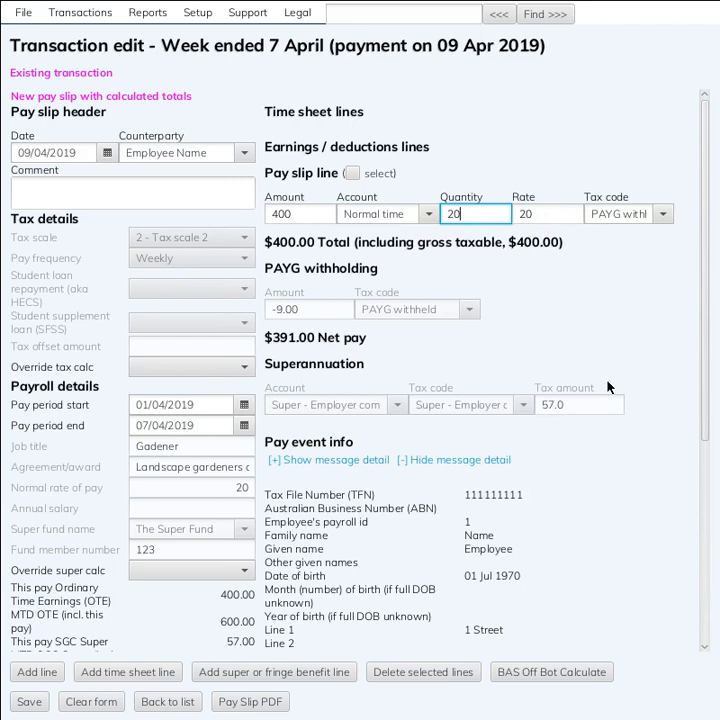
scroll(532, 416, "down", 3)
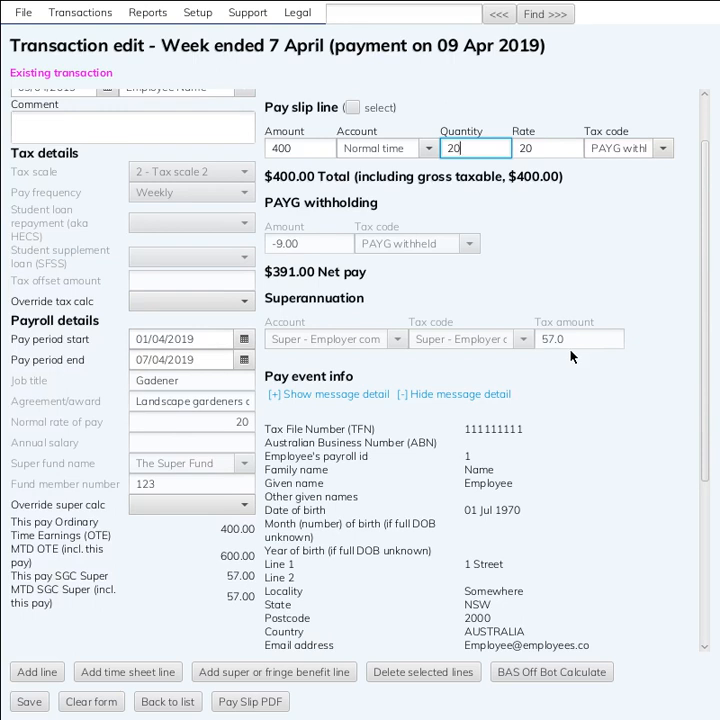
key("Tab")
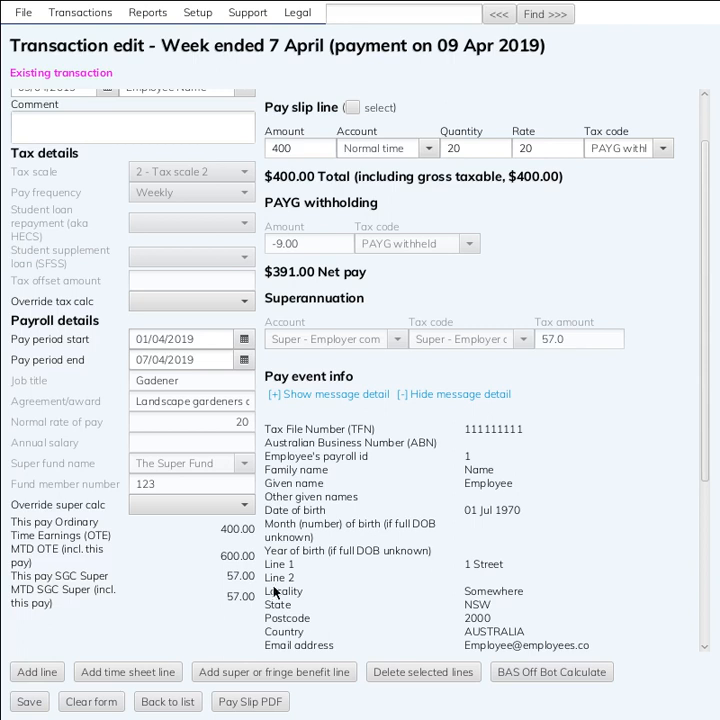
Review the pay slip's withholding, superannuation, pay event info and year-to-date amounts.
scroll(222, 603, "down", 1)
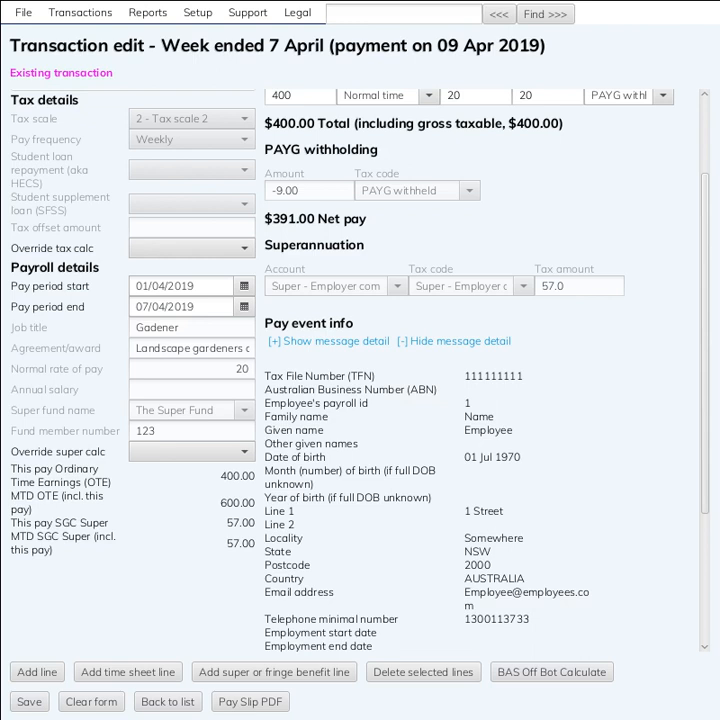
scroll(358, 363, "down", 3)
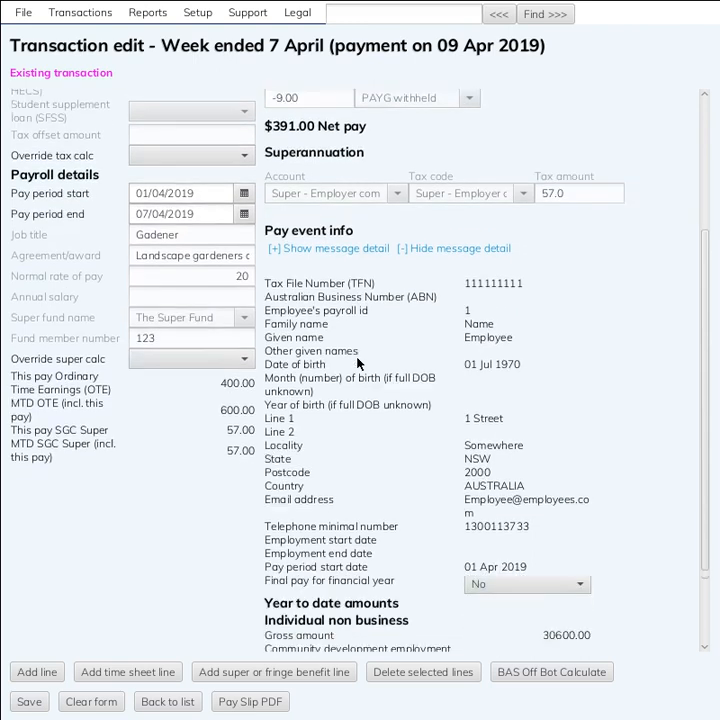
scroll(358, 363, "down", 4)
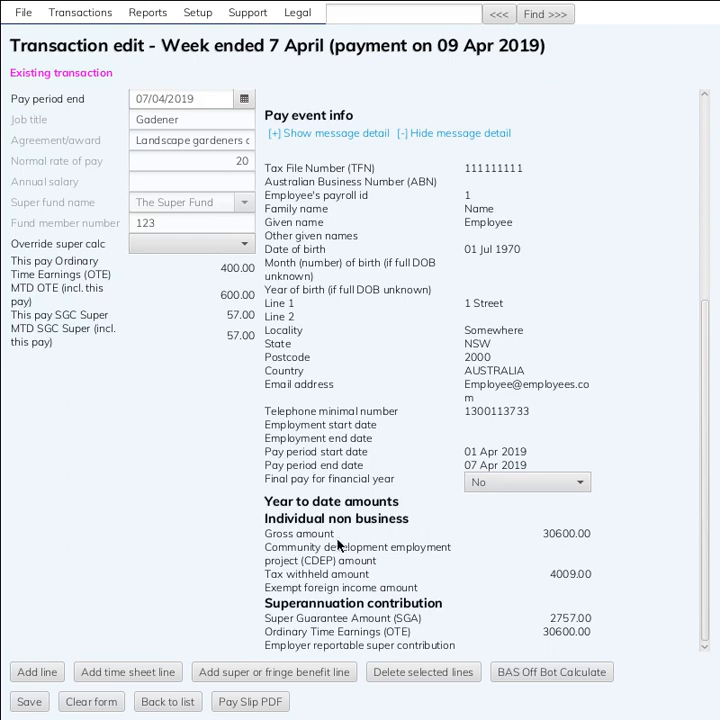
left_click(27, 703)
scroll(384, 318, "up", 1)
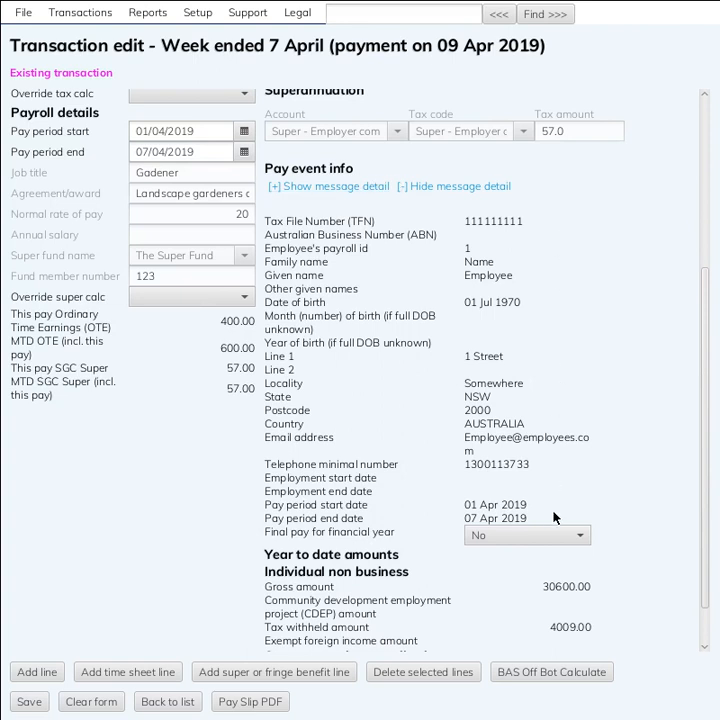
scroll(520, 430, "up", 5)
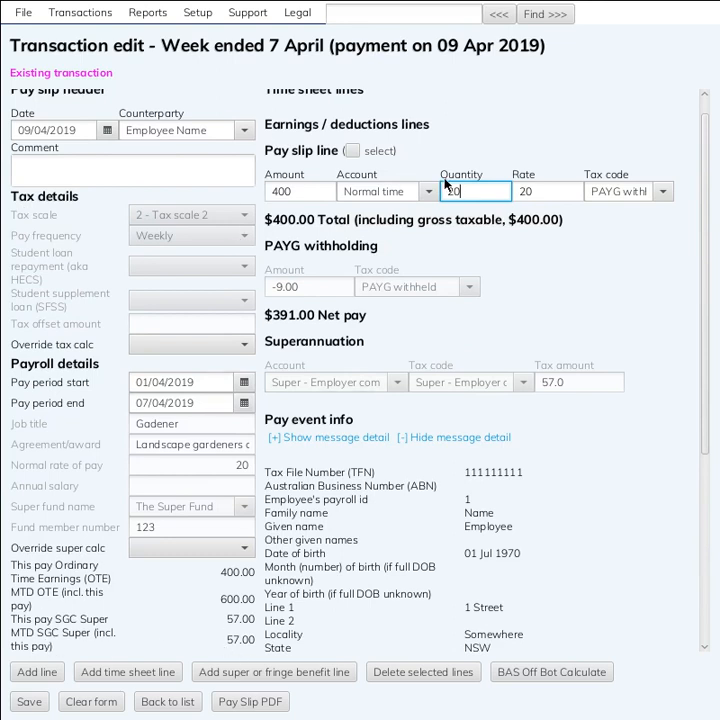
scroll(530, 386, "down", 6)
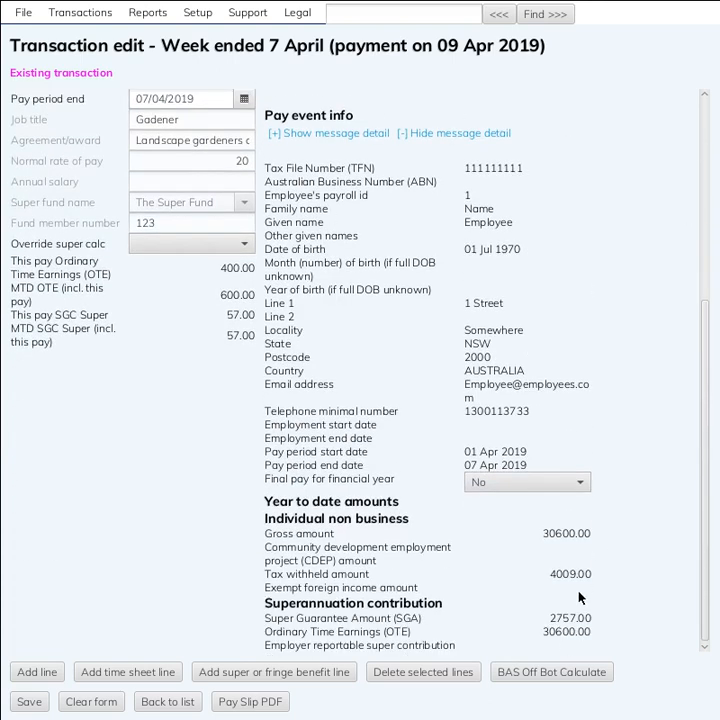
scroll(166, 483, "up", 3)
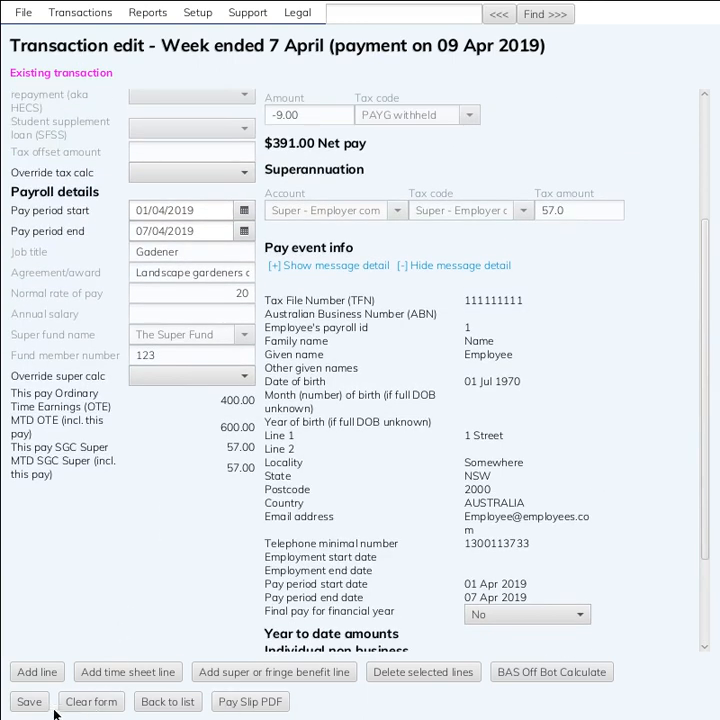
Save the pay slip and return to the Week ended 7 April batch details.
left_click(22, 705)
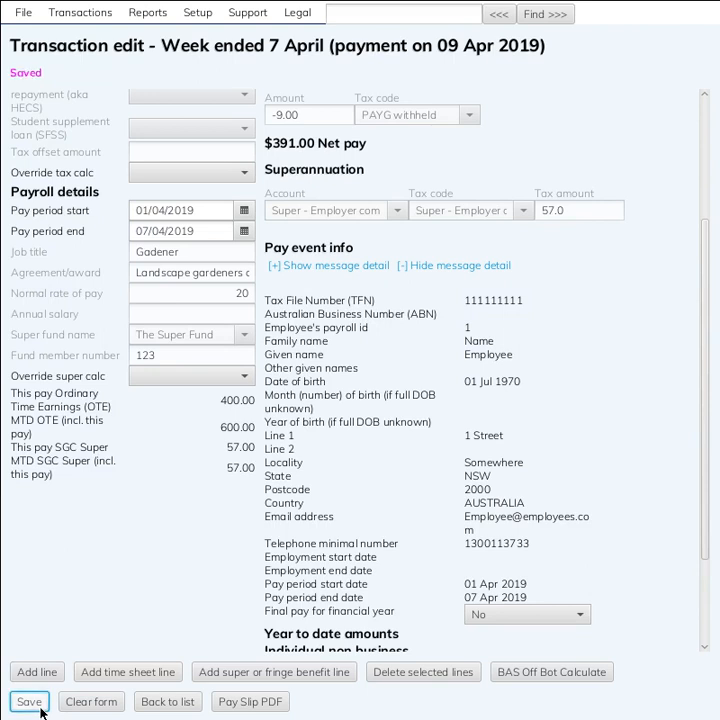
left_click(149, 706)
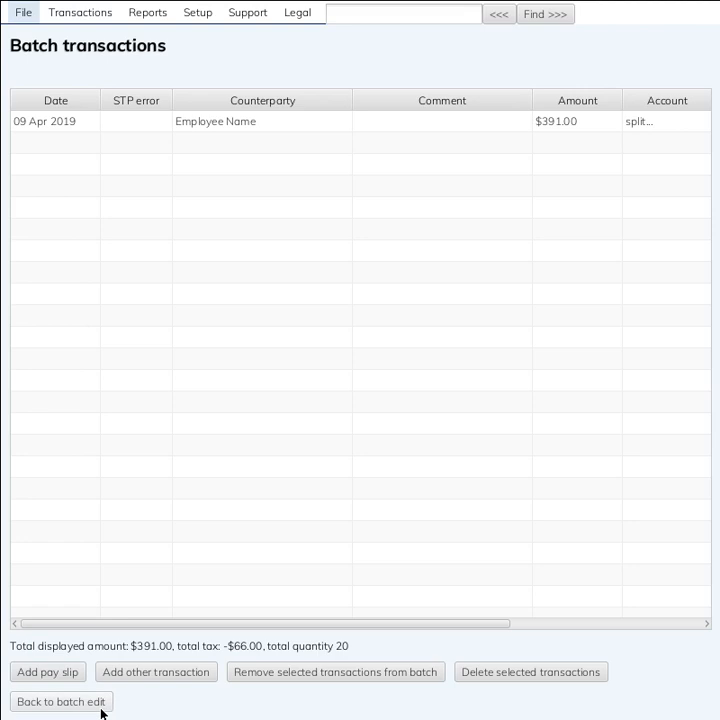
left_click(101, 706)
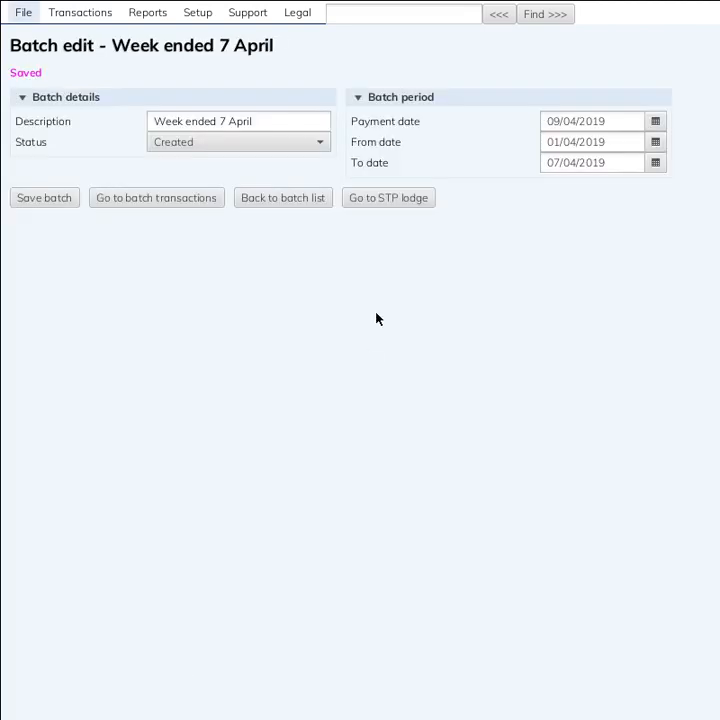
Open the Week ended 7 April batch's Single Touch Payroll lodgement and review its payer details, payroll totals, and payer and agent declarations.
left_click(426, 205)
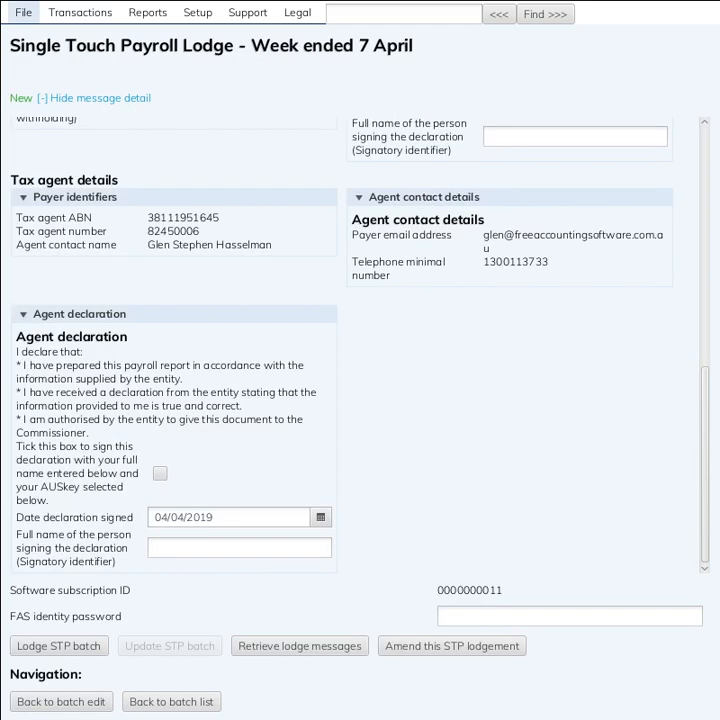
left_click(707, 156)
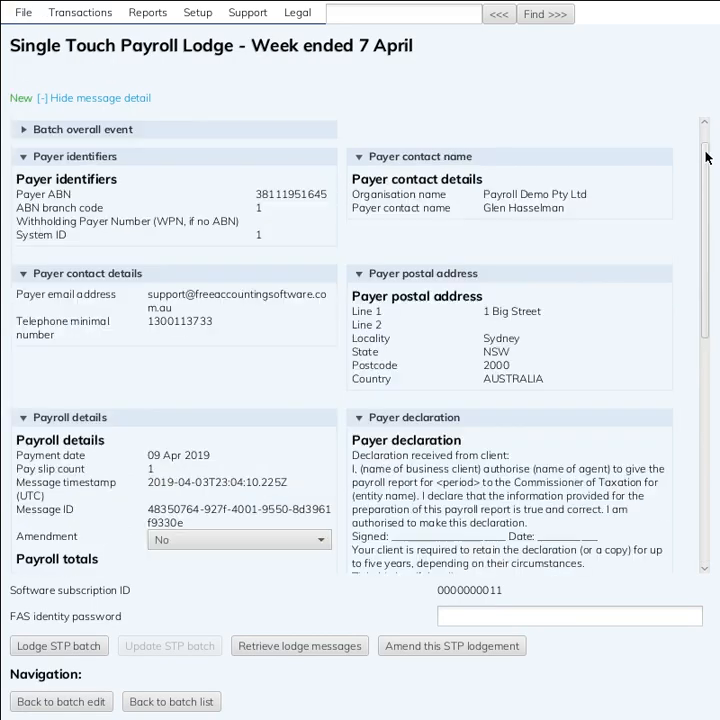
left_click_drag(707, 156, 707, 125)
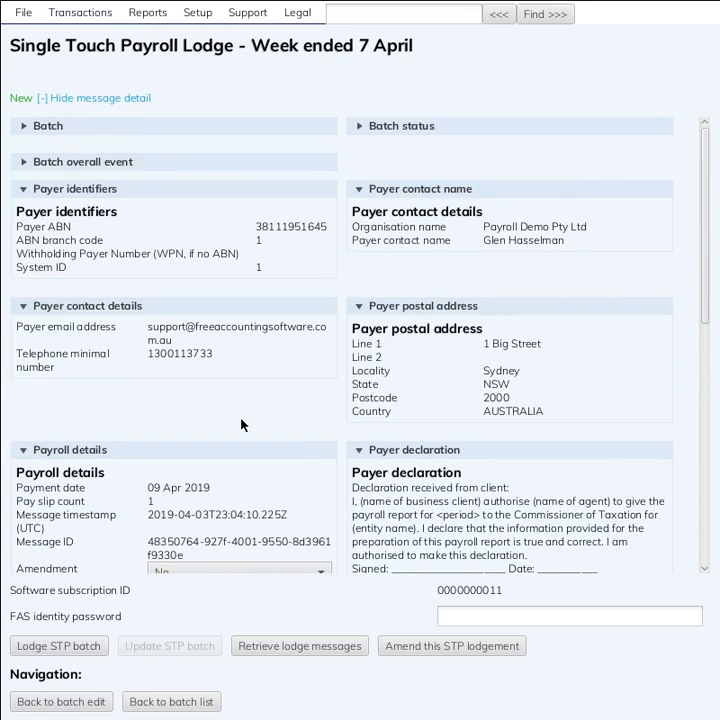
scroll(293, 338, "down", 3)
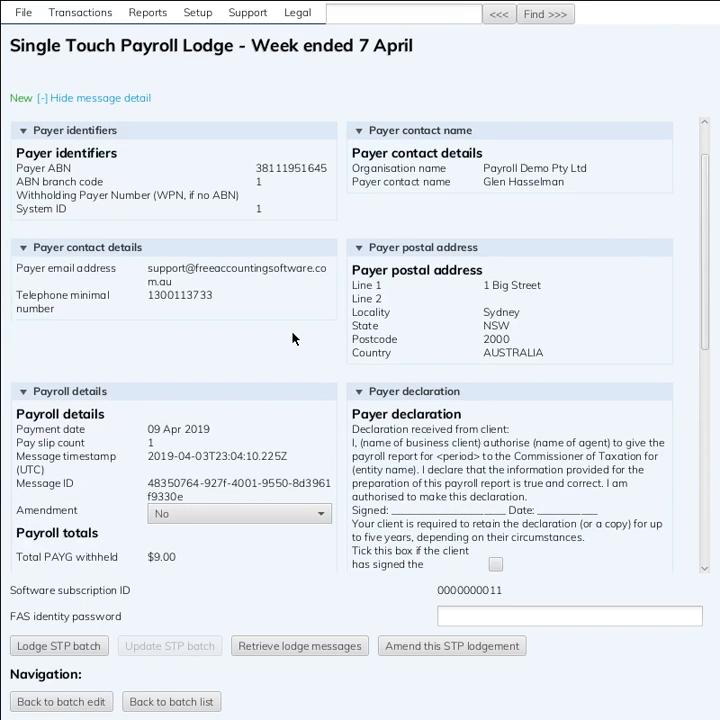
scroll(293, 338, "up", 3)
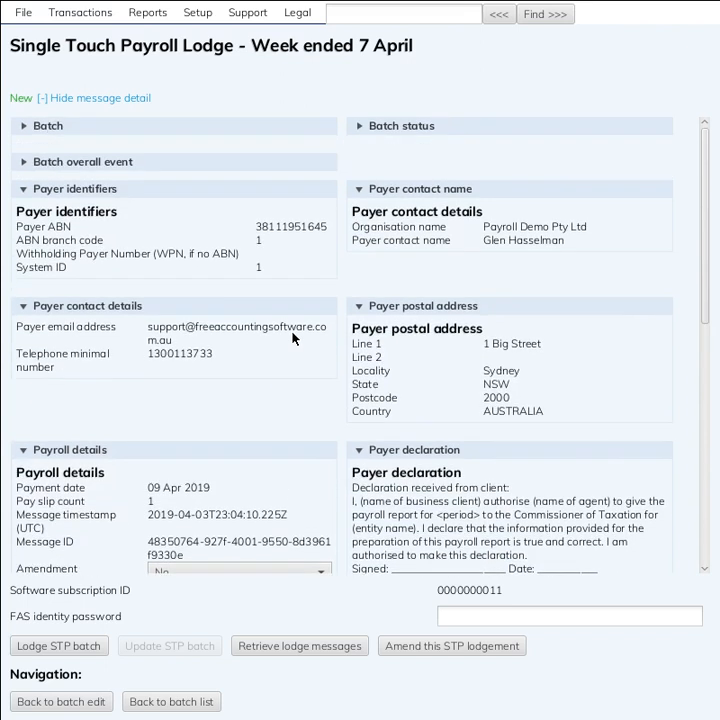
scroll(293, 338, "down", 10)
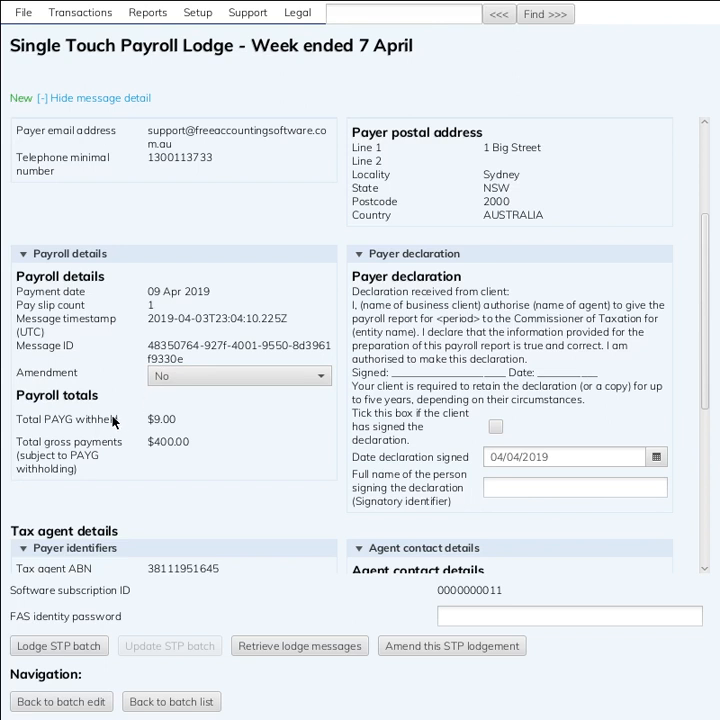
scroll(113, 418, "down", 1)
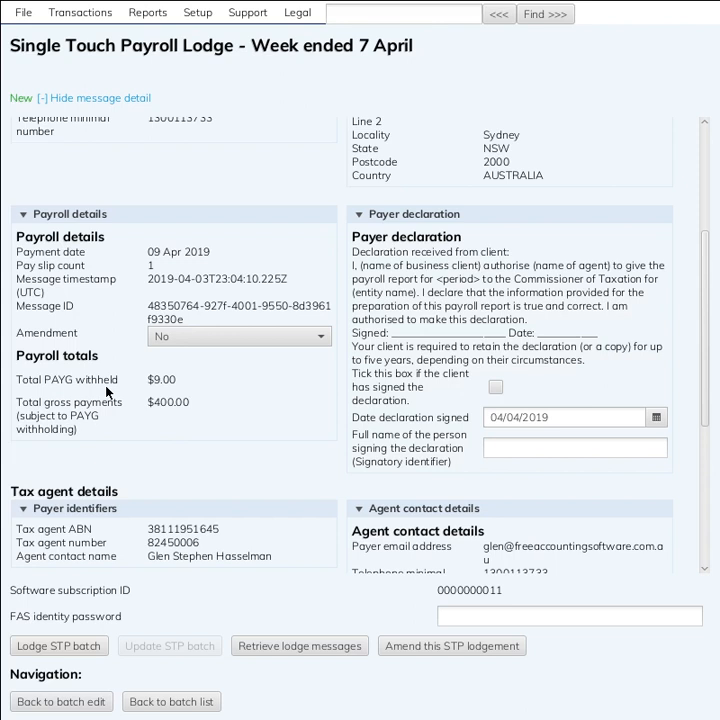
scroll(107, 392, "down", 1)
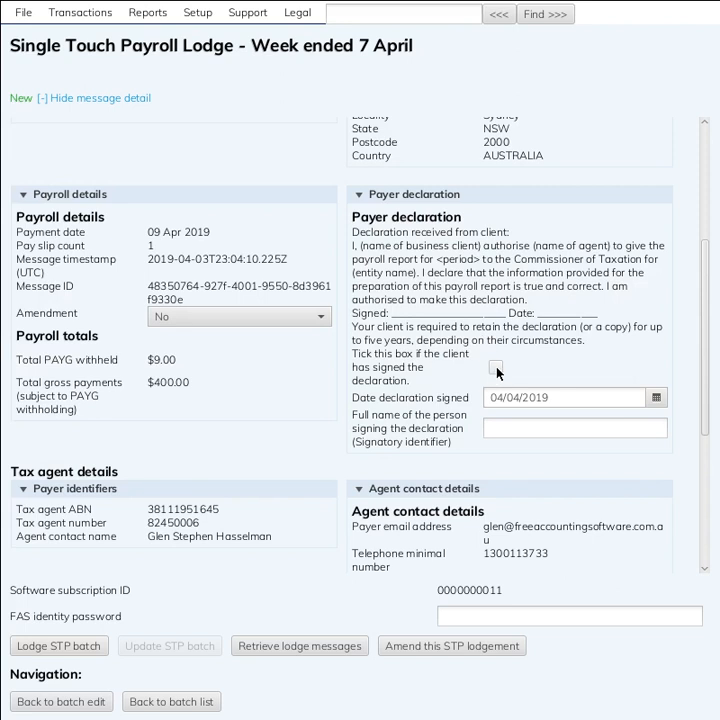
scroll(495, 498, "down", 10)
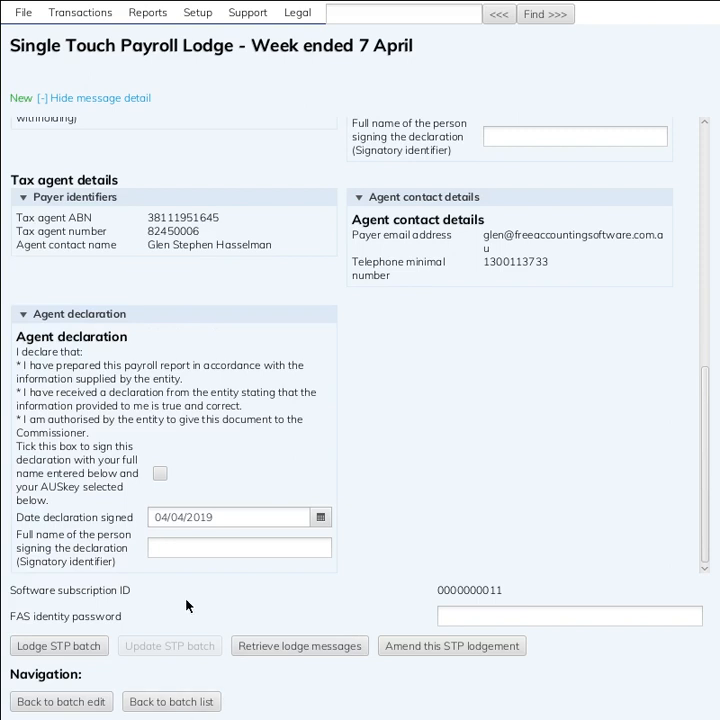
scroll(318, 426, "up", 15)
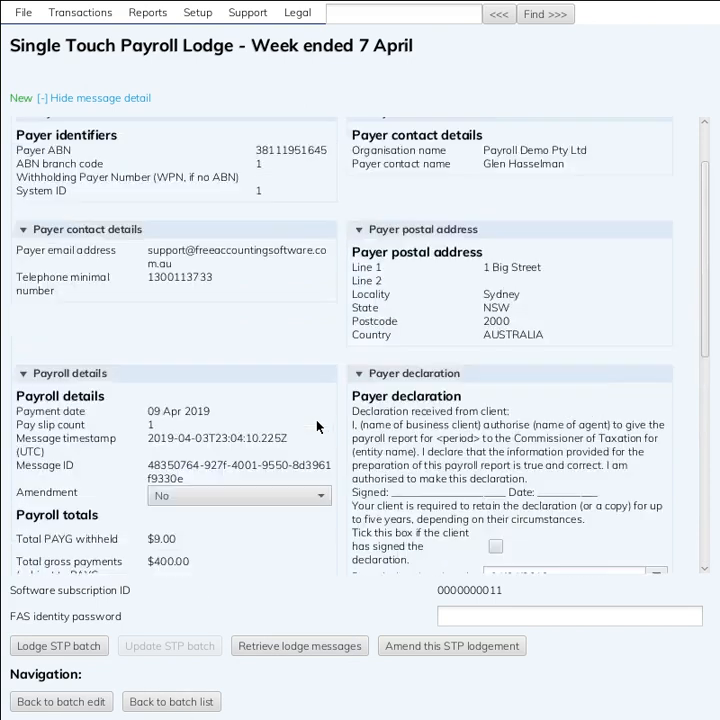
scroll(318, 426, "up", 2)
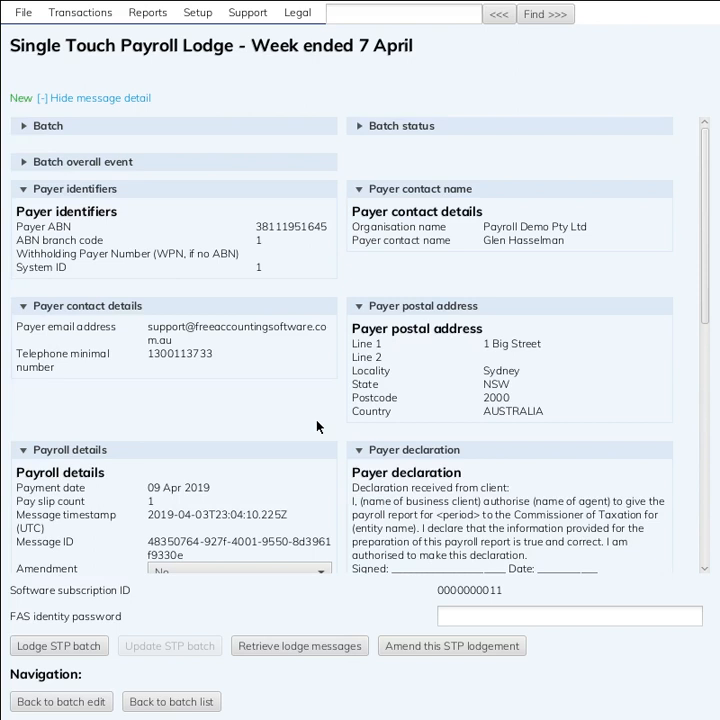